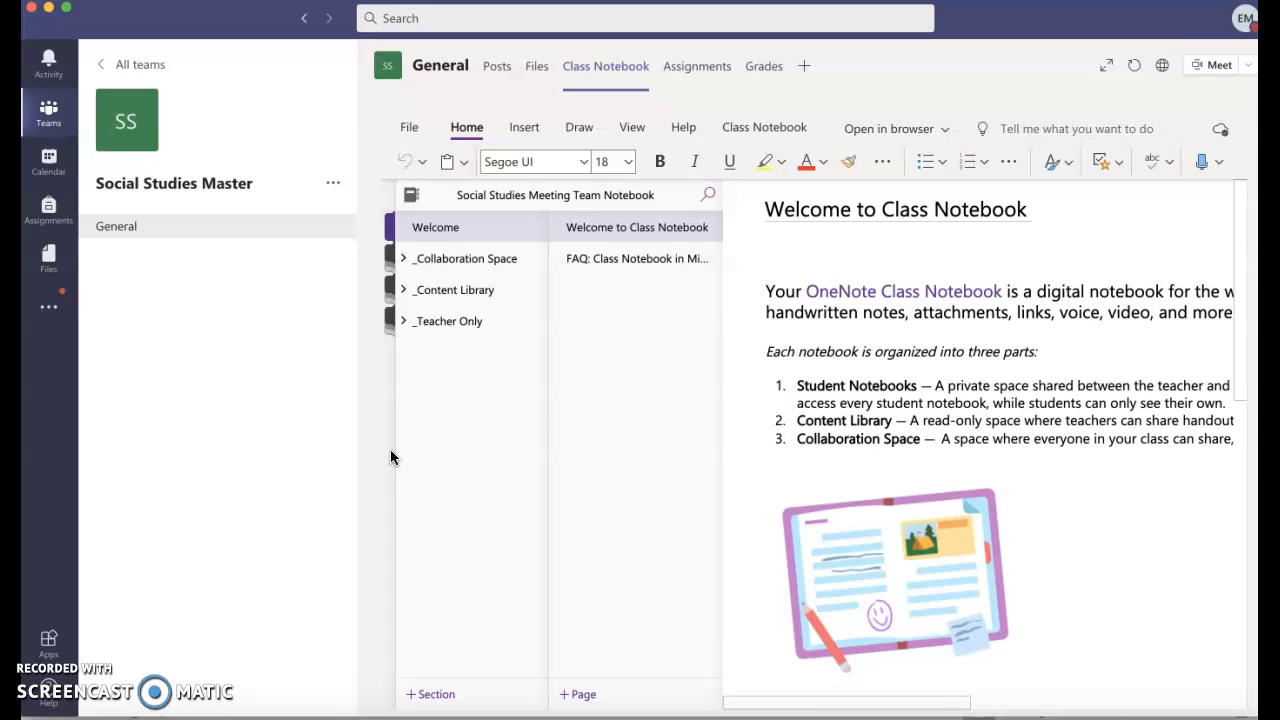
Examine the Fifth Grade Review 2 pages and the other _Teacher Only sections of the Social Studies Meeting Team Notebook.
left_click(455, 325)
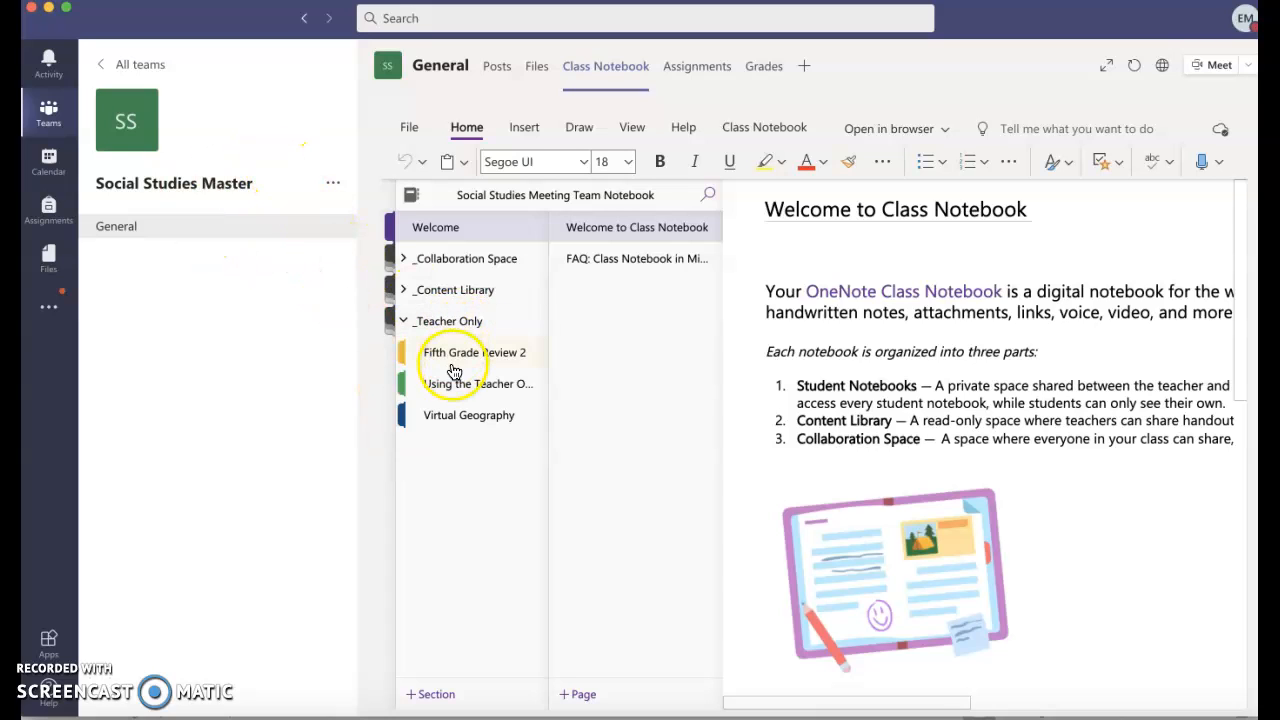
left_click(453, 363)
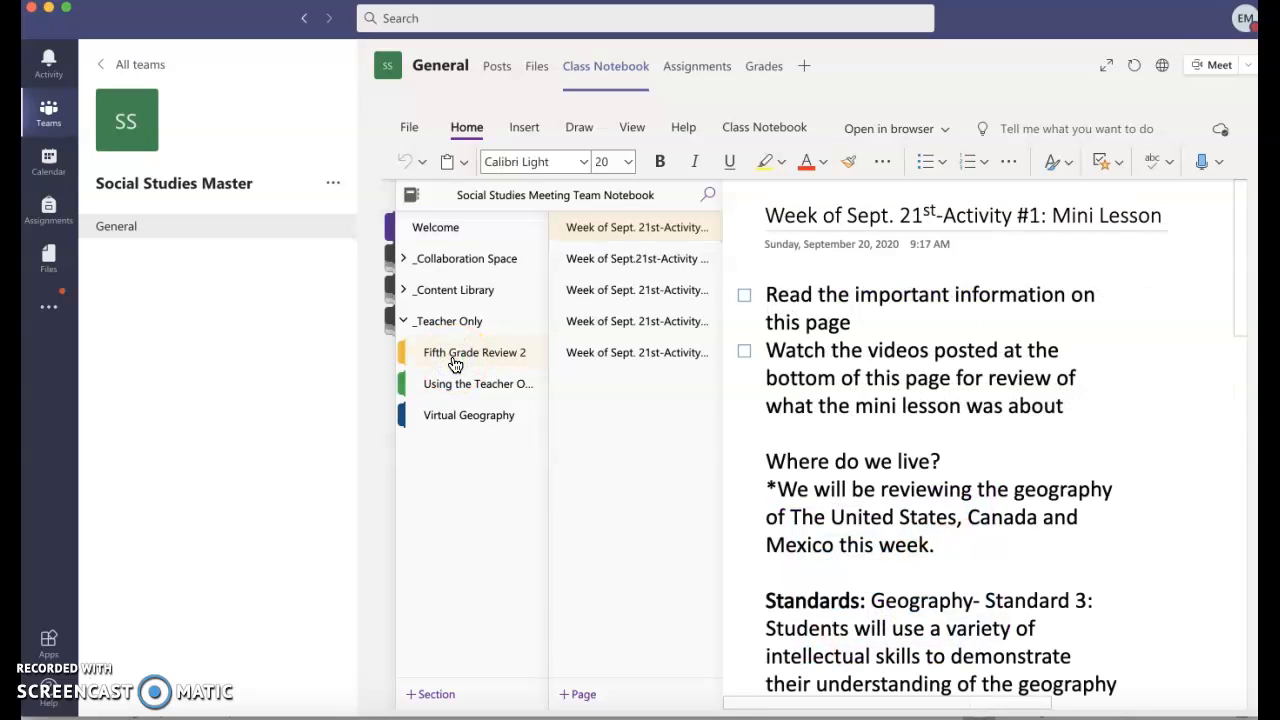
left_click(665, 260)
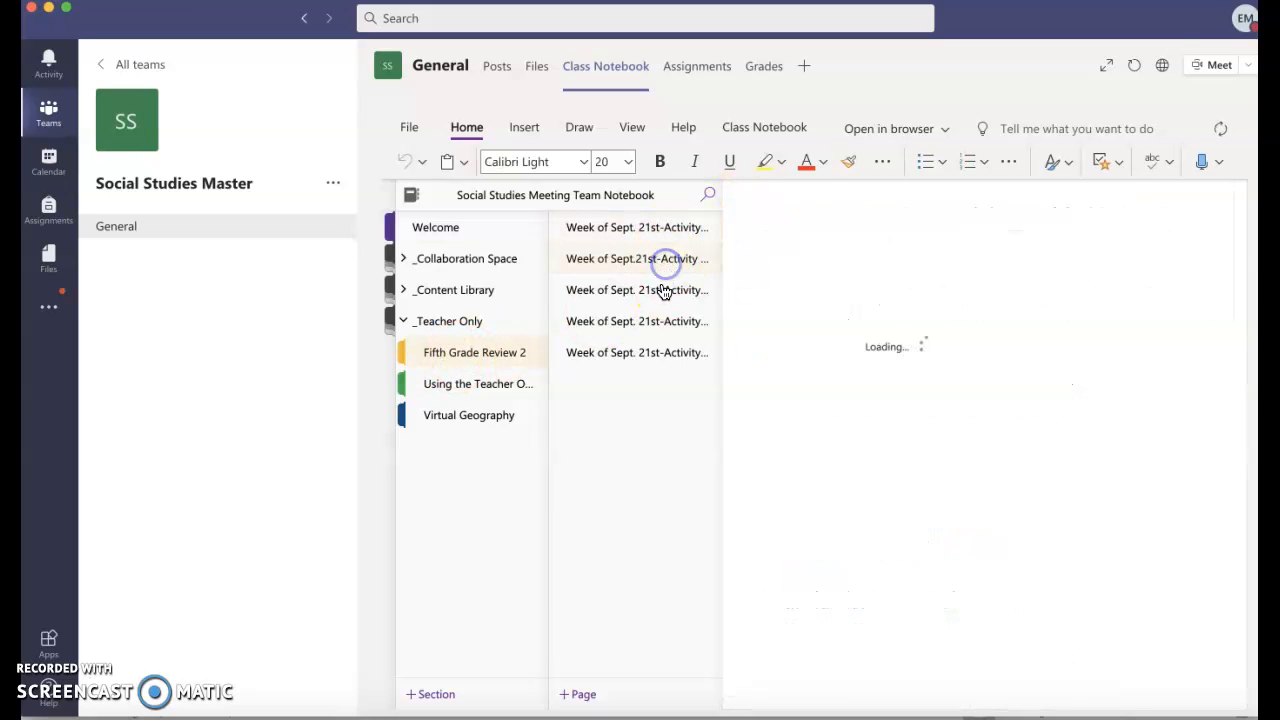
left_click(657, 322)
left_click(656, 355)
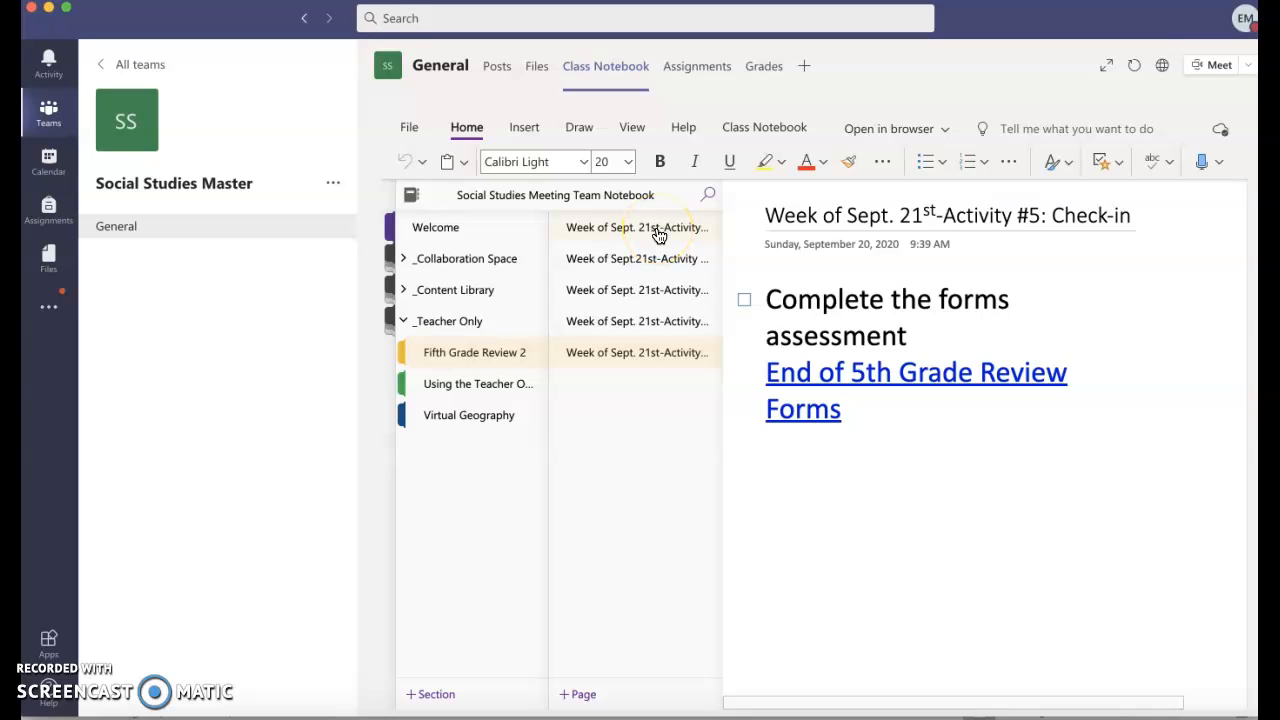
left_click(466, 425)
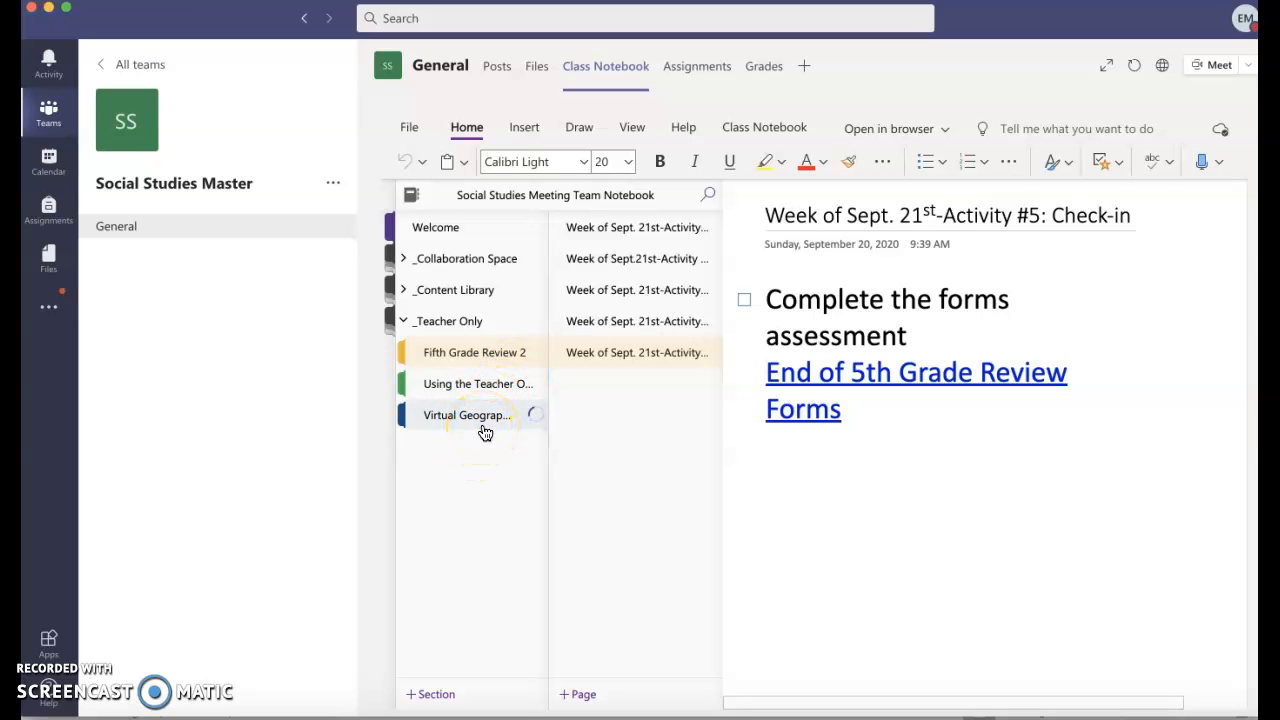
left_click(479, 388)
left_click(486, 354)
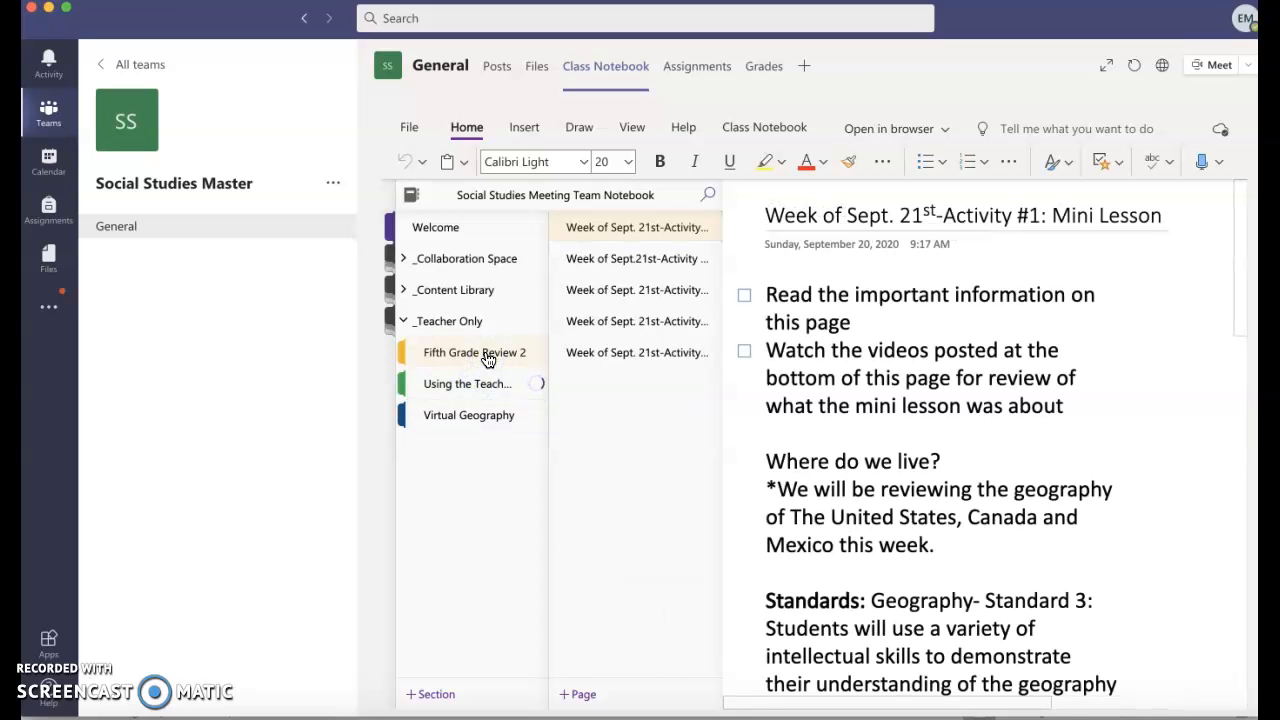
Open the Class Notebook of the Social Studies A-1-3 team and show its section list.
left_click(140, 68)
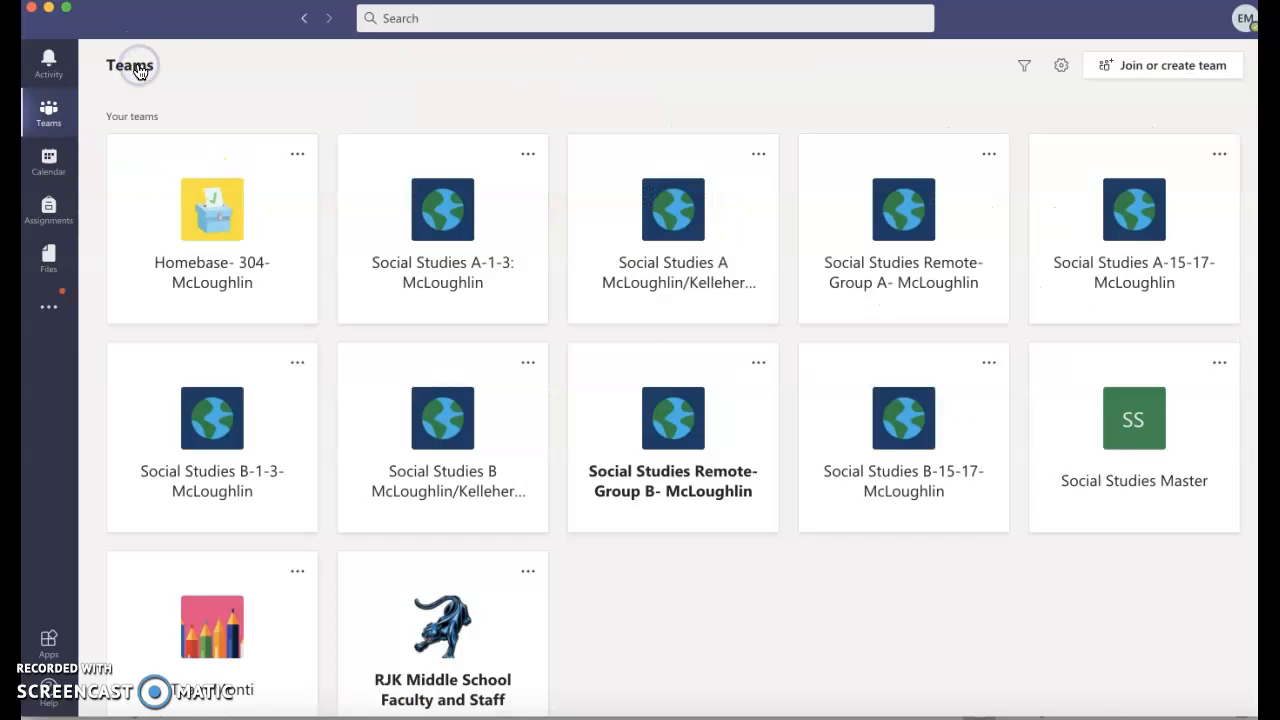
left_click(460, 299)
left_click(606, 69)
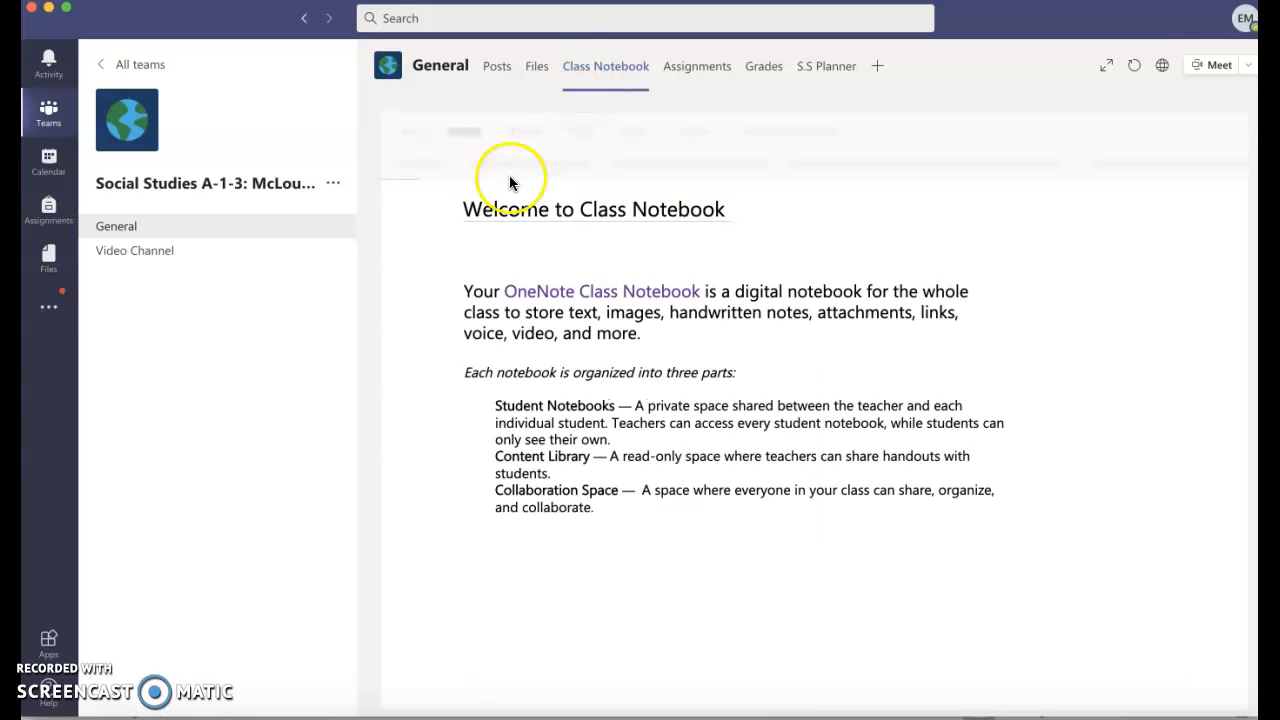
left_click(400, 197)
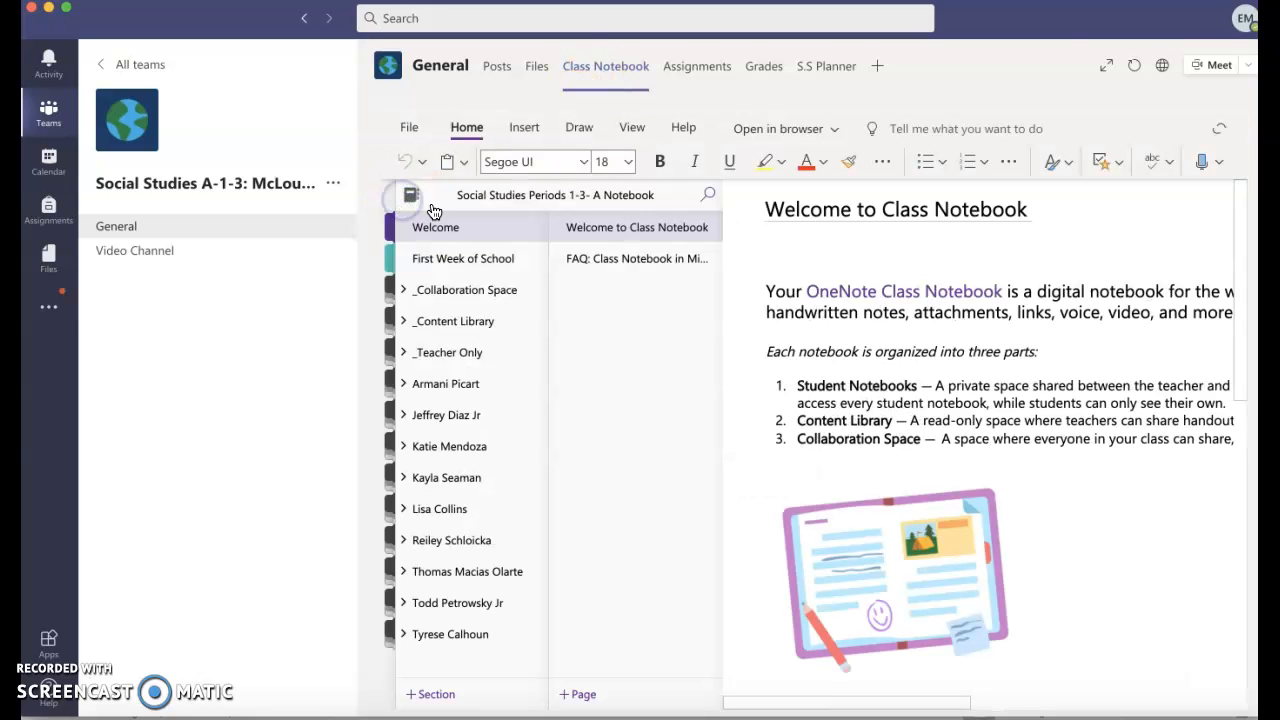
Open the Social Studies Periods 1-3- A Notebook in the OneNote desktop app and switch to it.
left_click(412, 127)
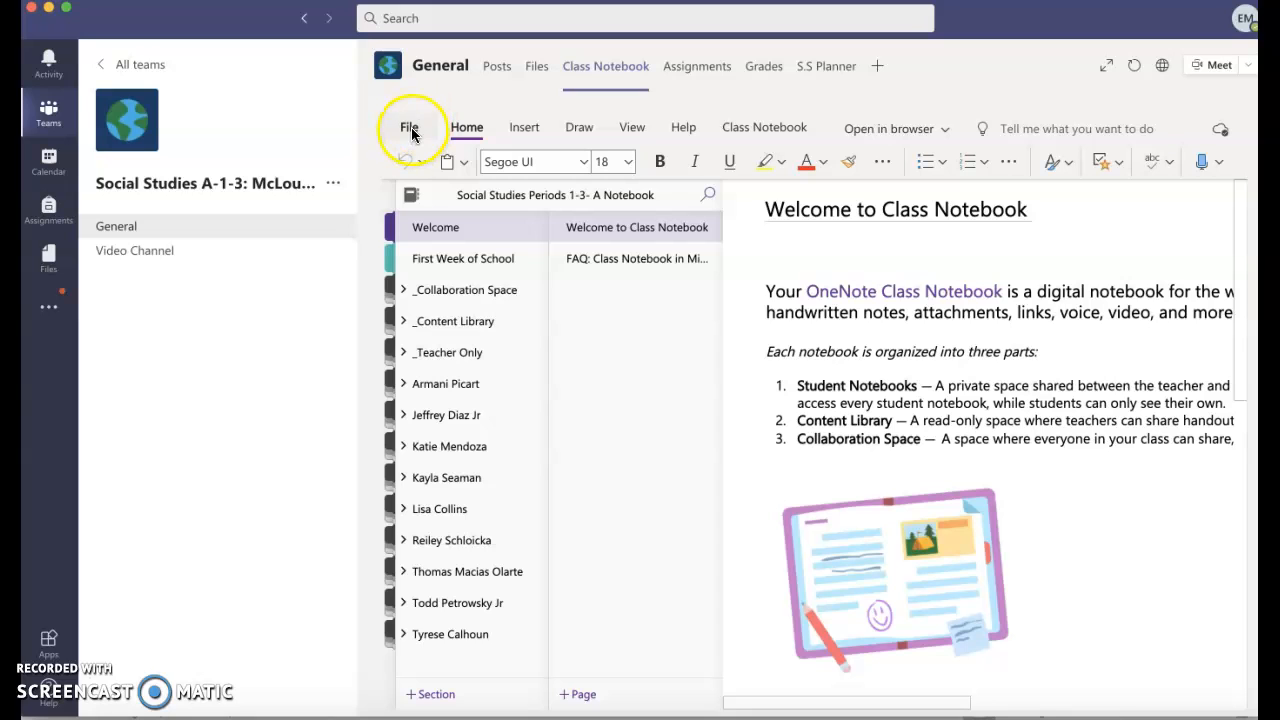
left_click(655, 240)
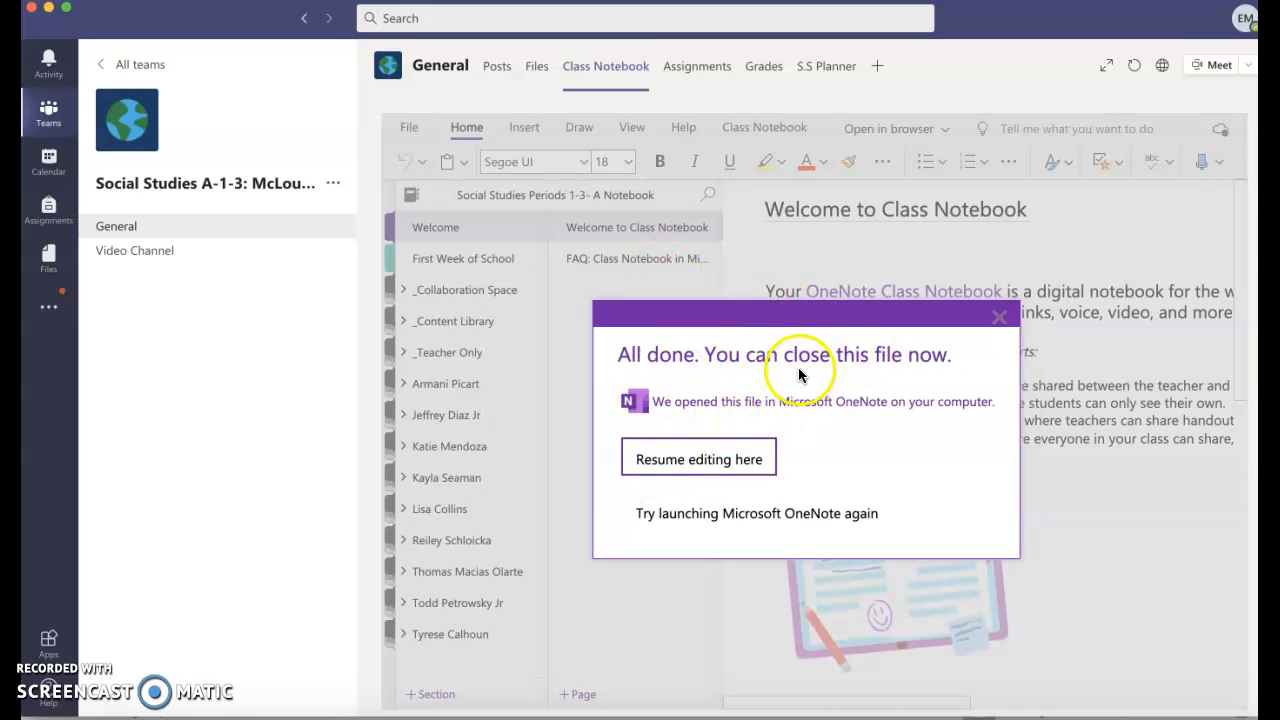
left_click(776, 714)
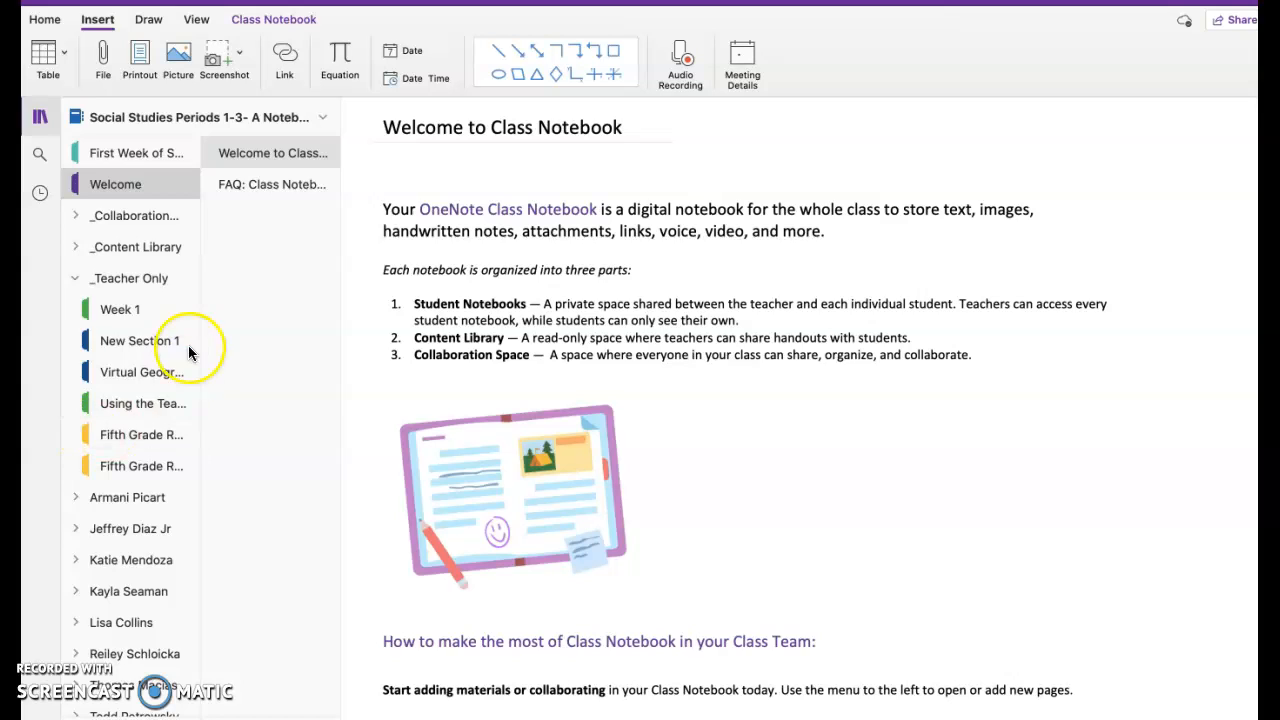
Review the Week 1 and both Fifth Grade Review sections under _Teacher Only, ending on Fifth Grade Review.
left_click(140, 316)
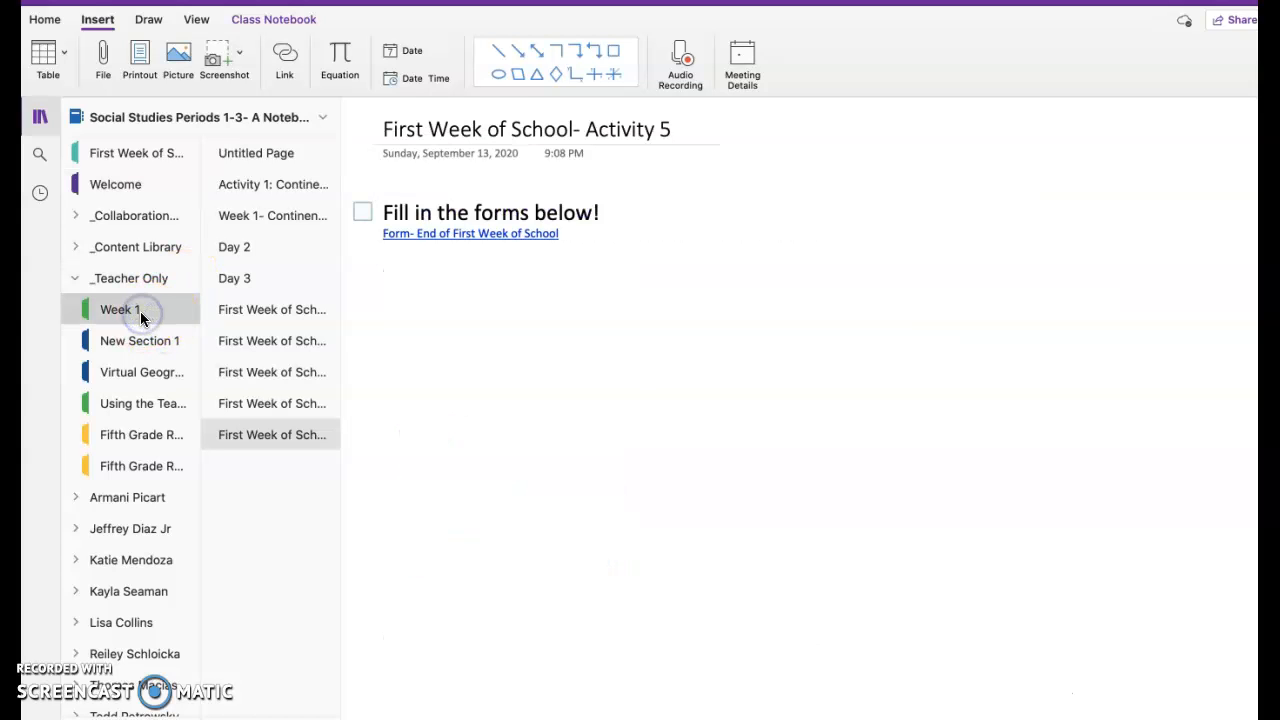
left_click(148, 313)
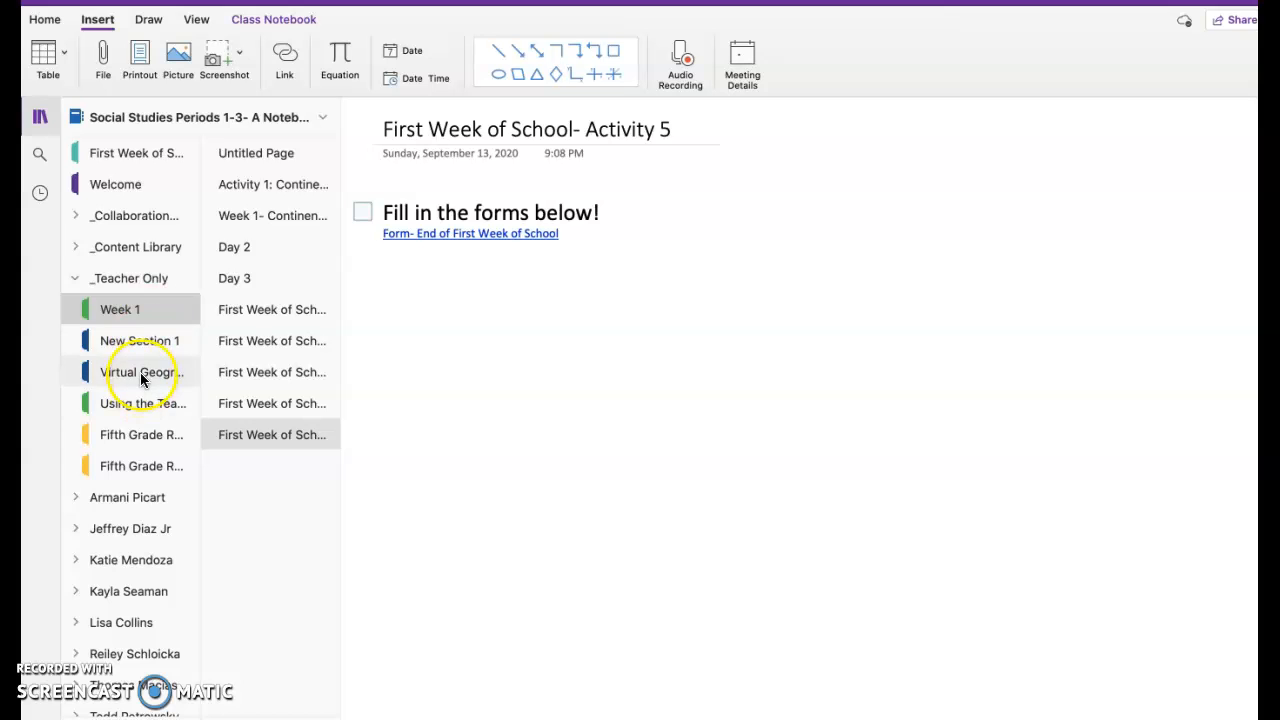
left_click(128, 470)
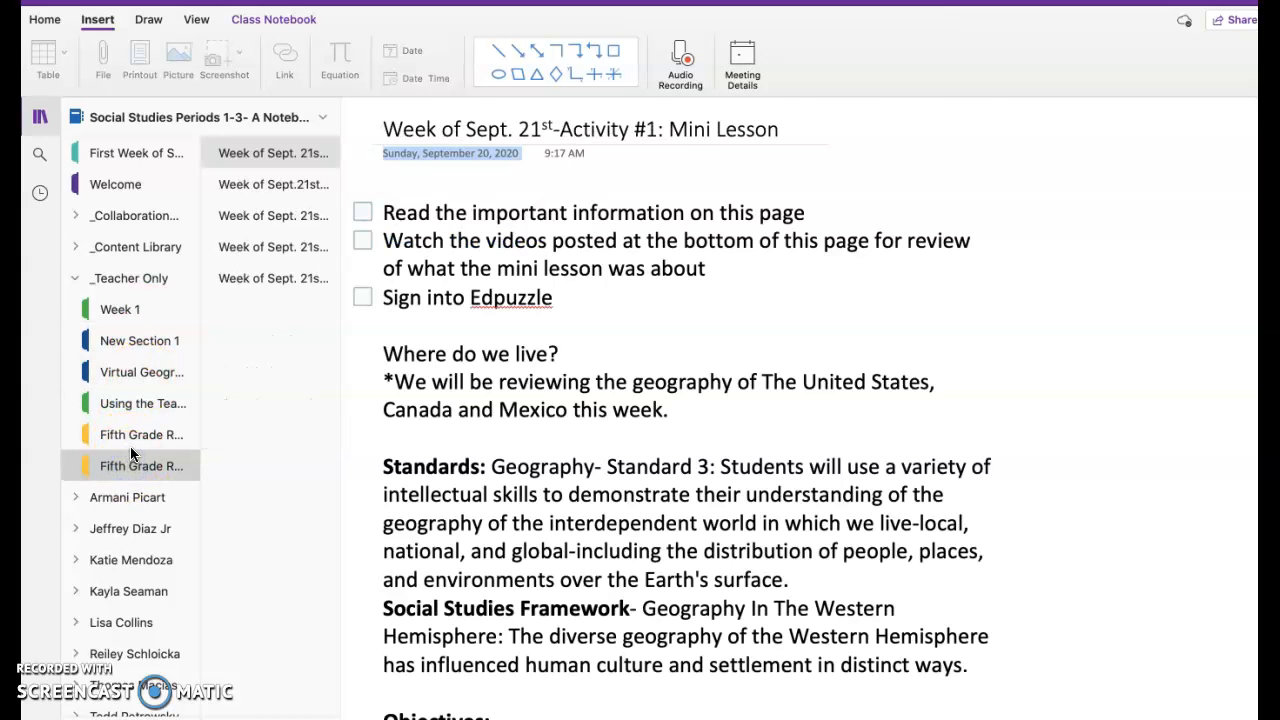
left_click(130, 445)
left_click(131, 472)
left_click(137, 445)
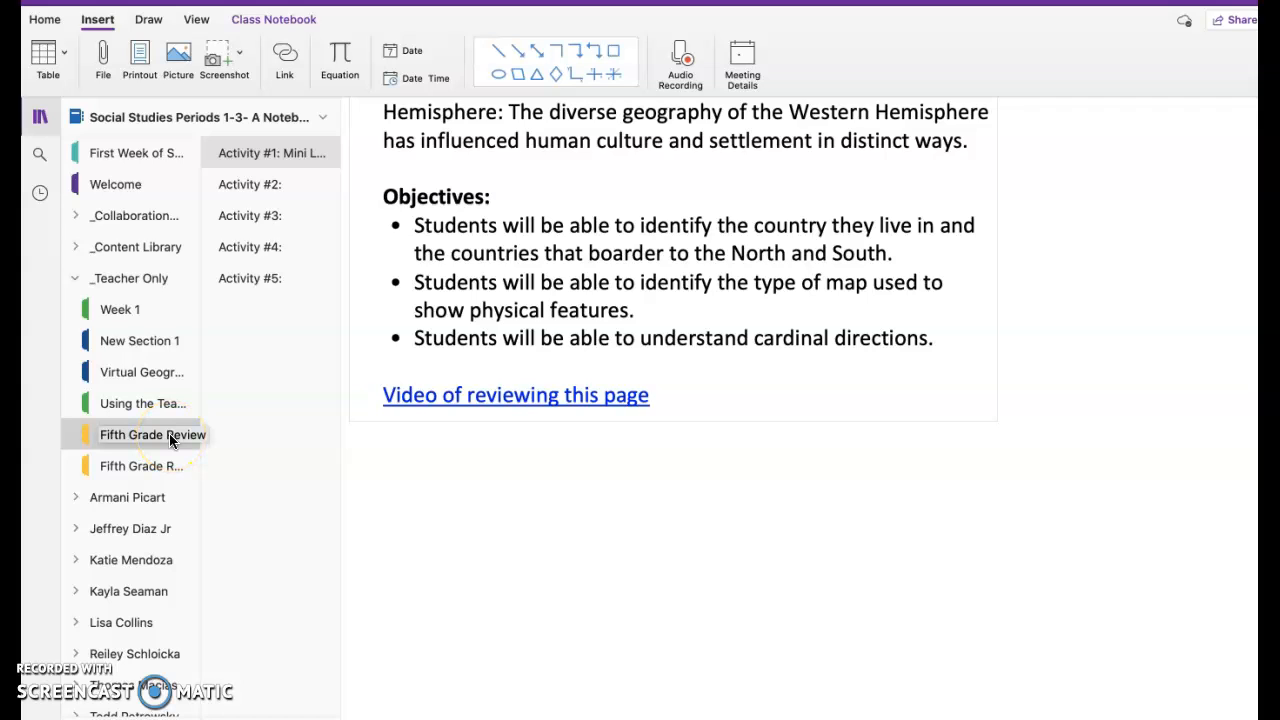
right_click(169, 433)
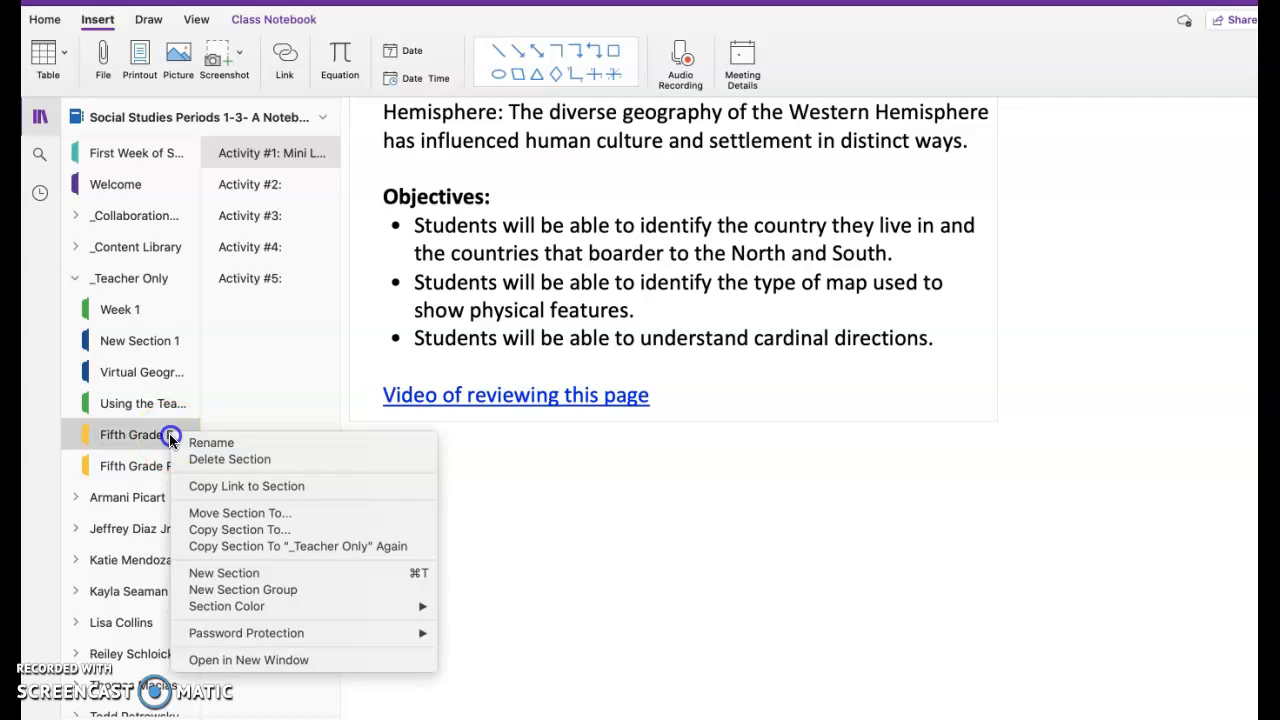
left_click(273, 515)
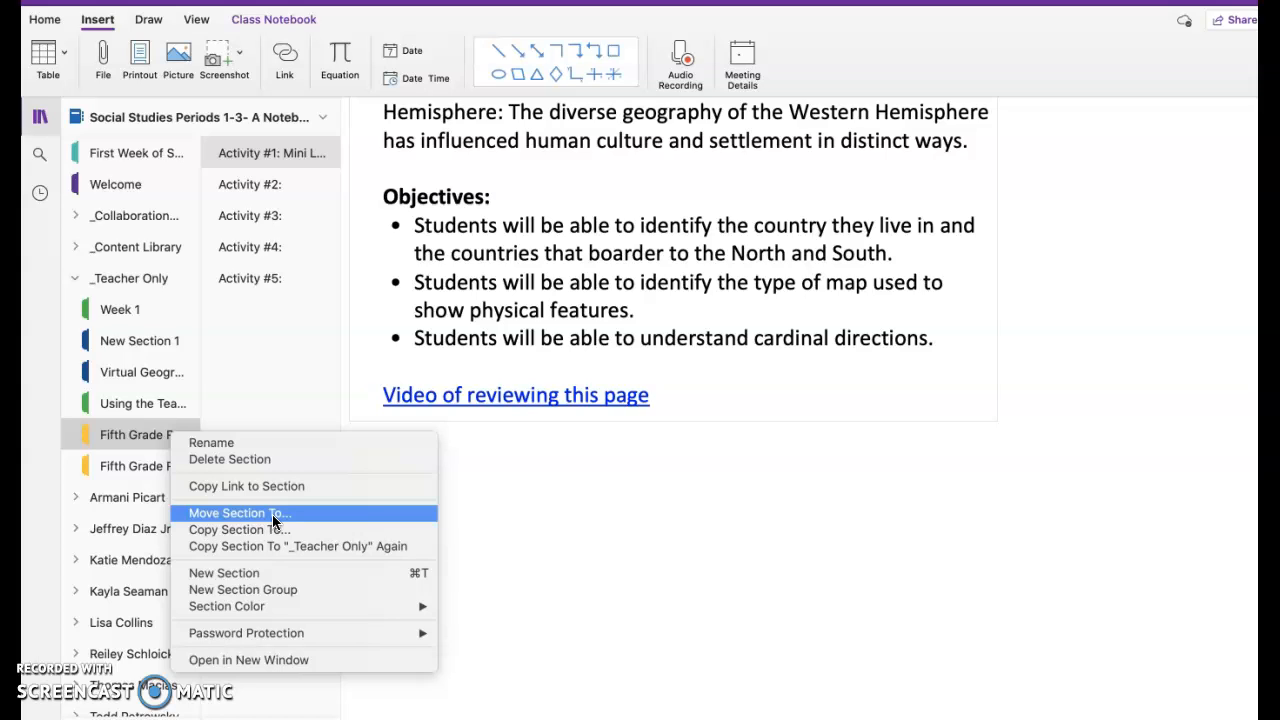
left_click(258, 529)
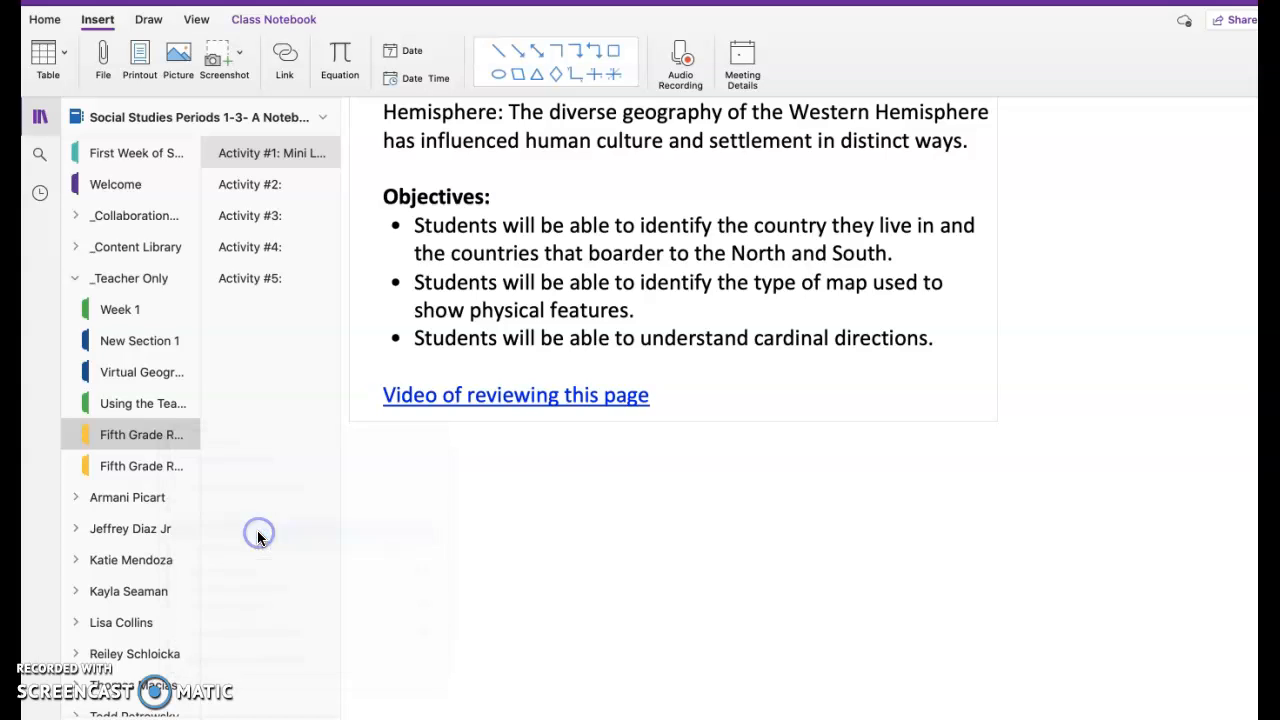
left_click(461, 89)
left_click(461, 118)
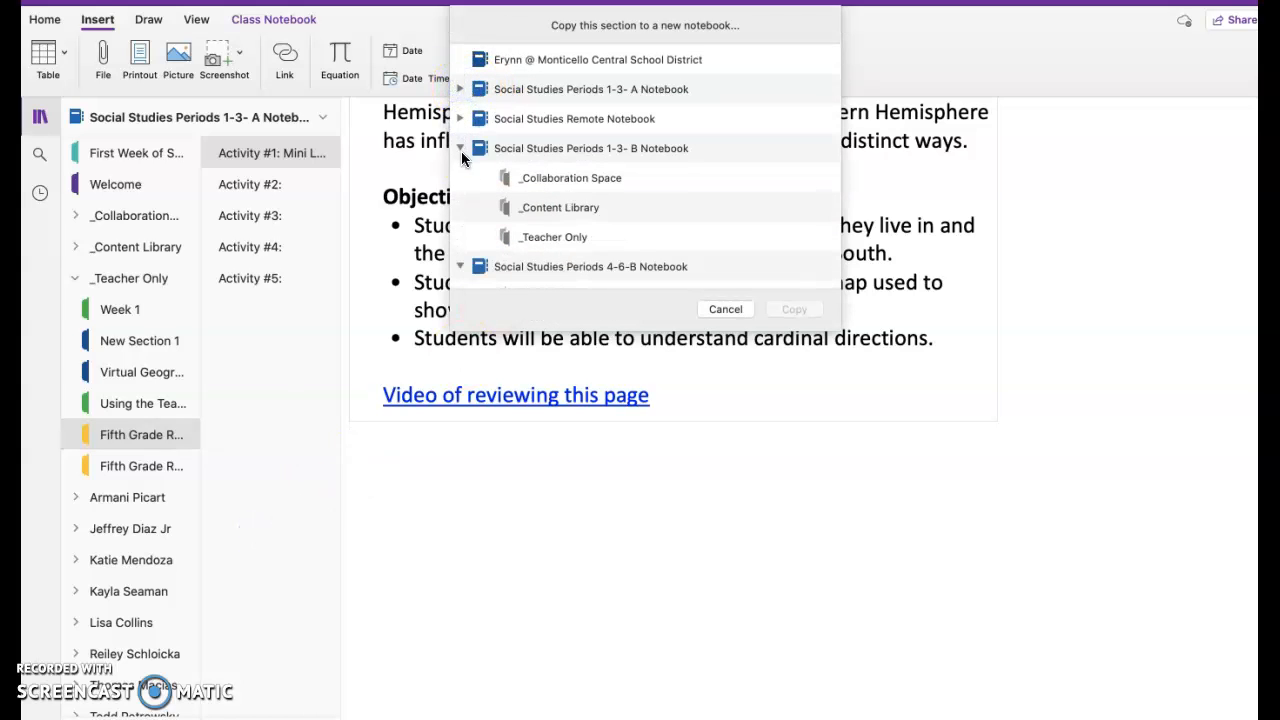
left_click(461, 148)
left_click(461, 178)
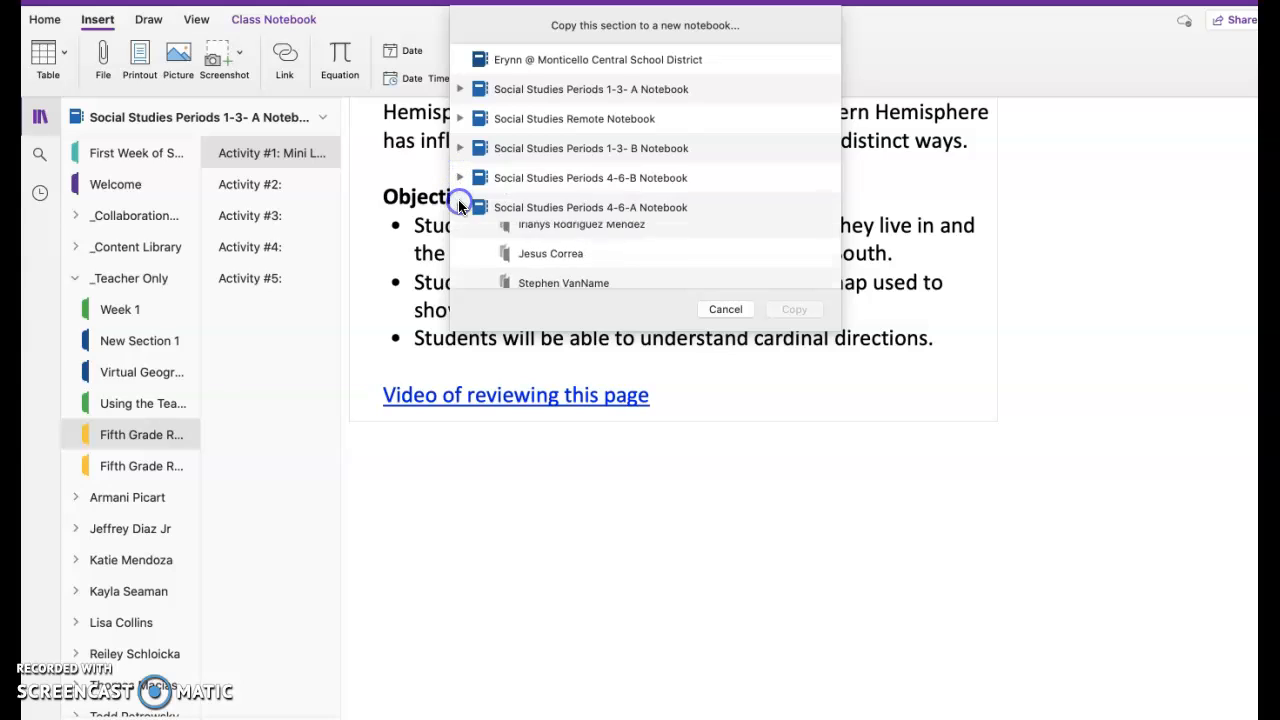
left_click(461, 207)
left_click(461, 237)
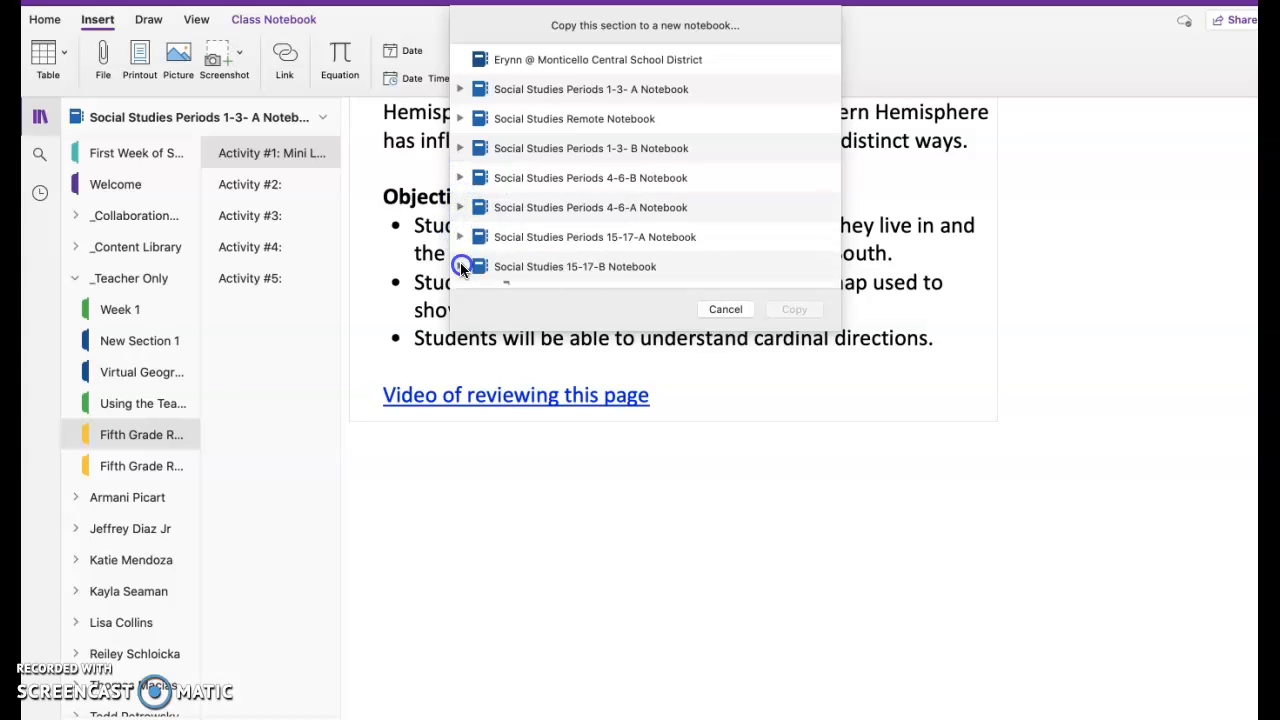
key("Down")
key("Down")
key("Down")
key("Down")
key("Down")
key("Down")
key("Down")
key("Down")
key("Down")
key("Down")
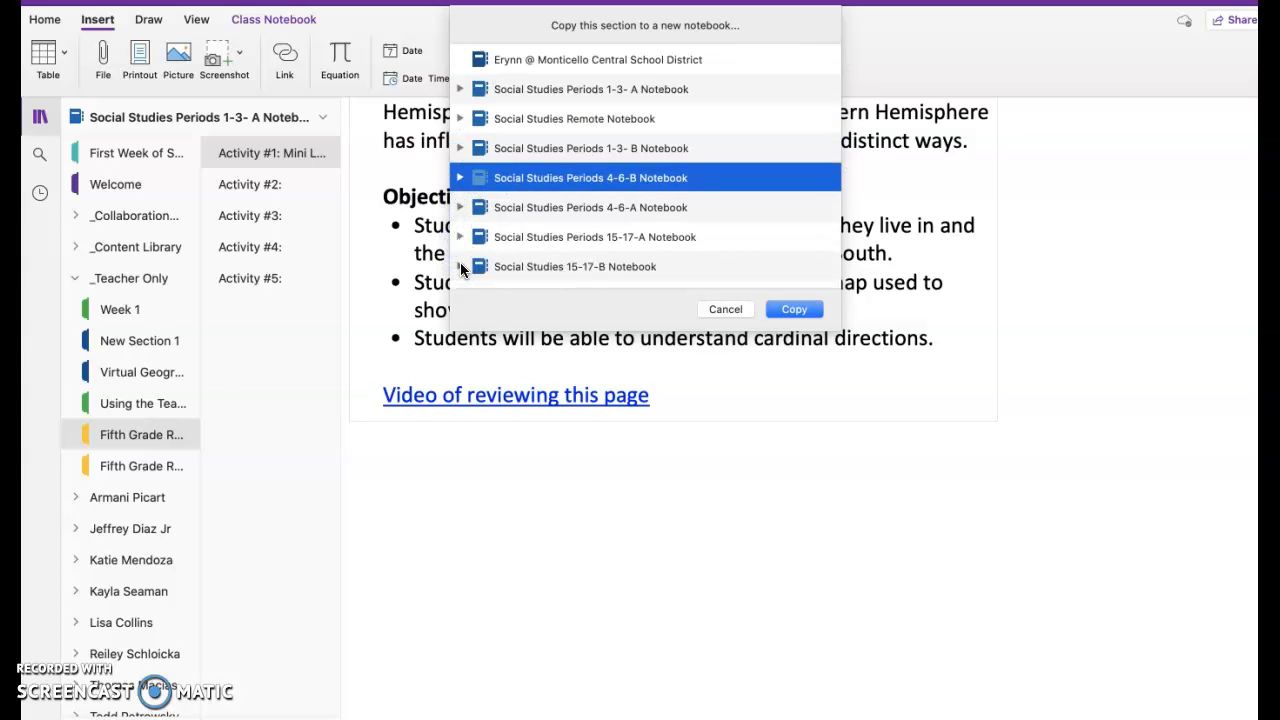
key("Down")
key("Down")
key("Down")
key("Down")
key("Down")
key("Down")
key("Down")
key("Down")
key("Down")
key("Down")
key("Down")
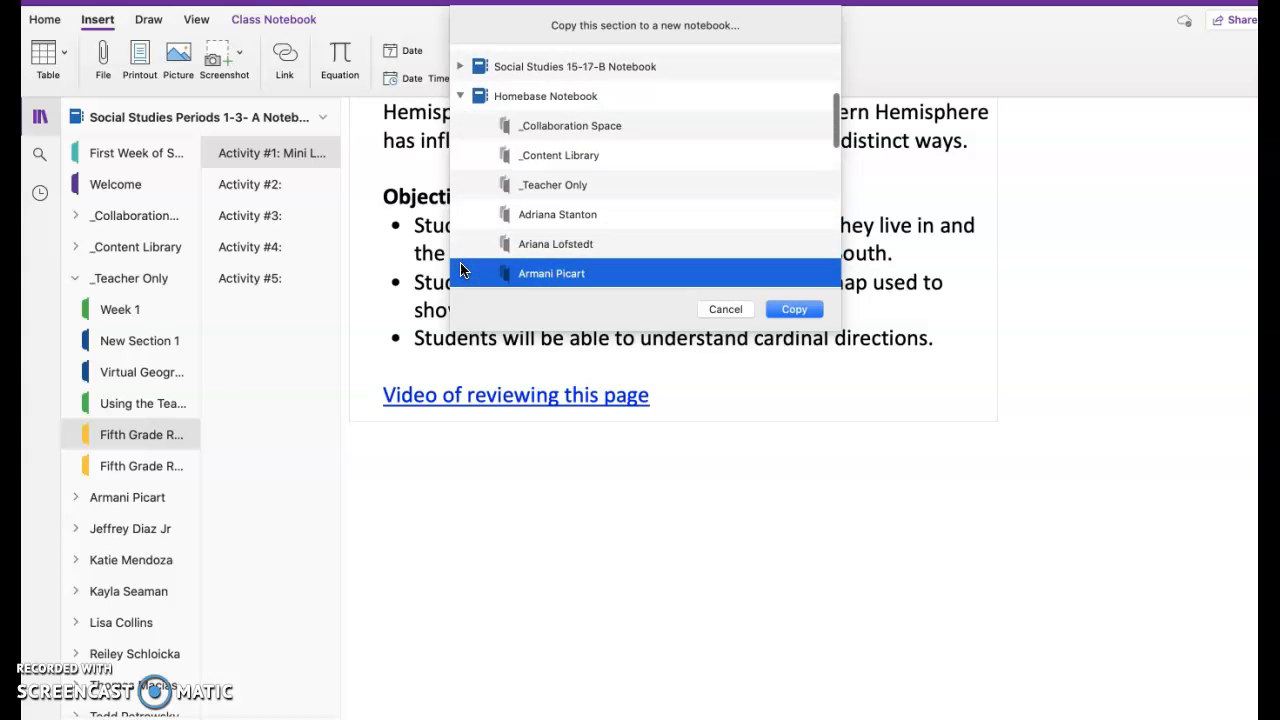
key("Down")
key("Down")
key("Down")
key("Down")
key("Down")
key("Down")
key("Down")
key("Down")
key("Down")
key("Down")
key("Down")
key("Down")
key("Down")
key("Down")
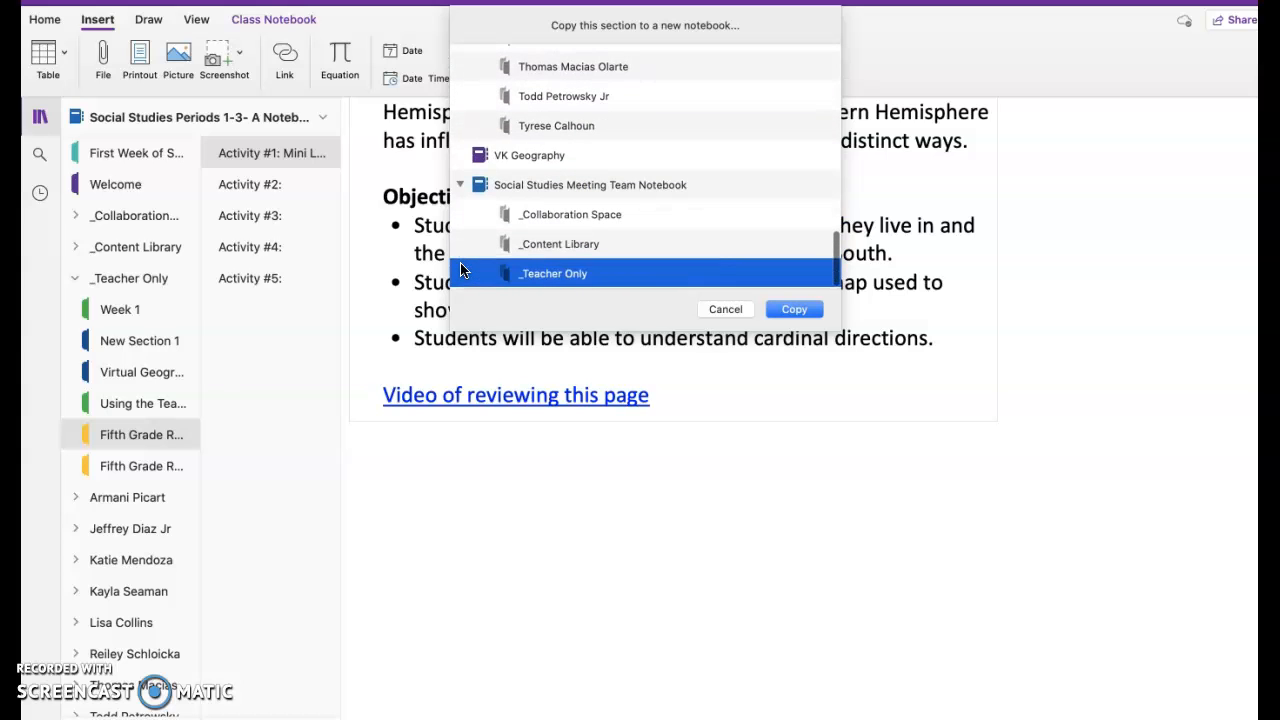
left_click(459, 184)
left_click(555, 274)
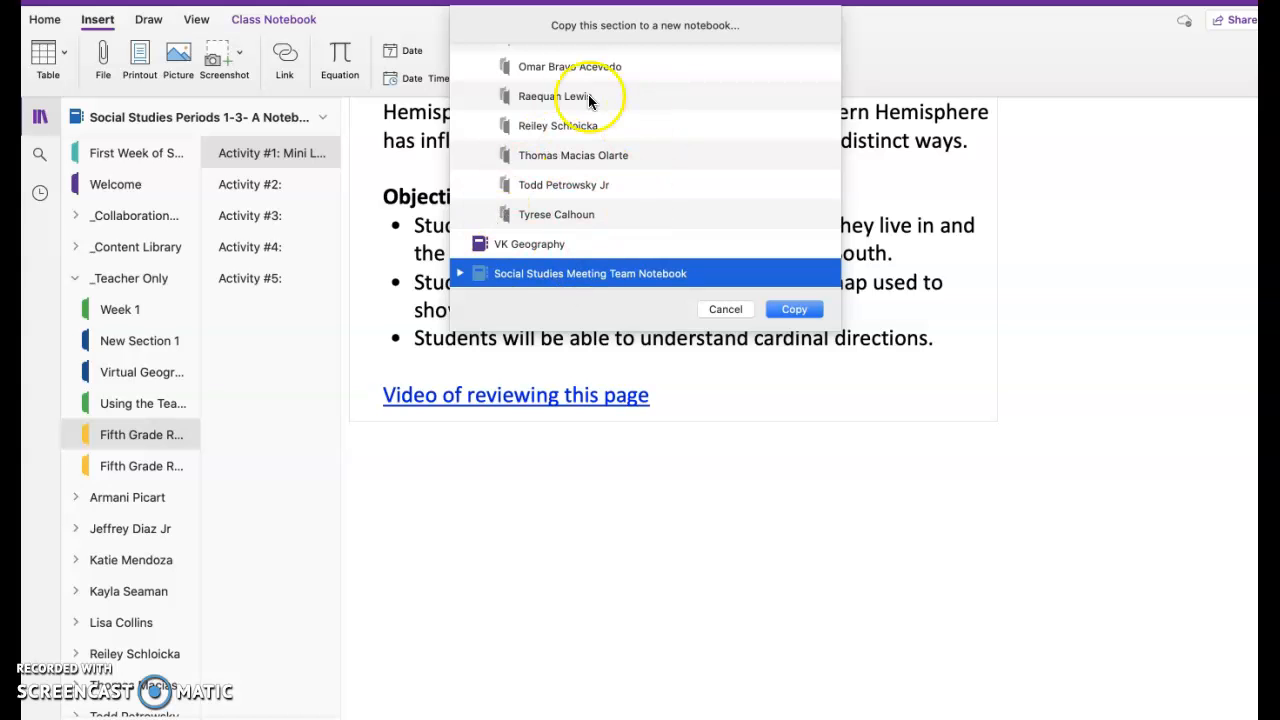
left_click(727, 310)
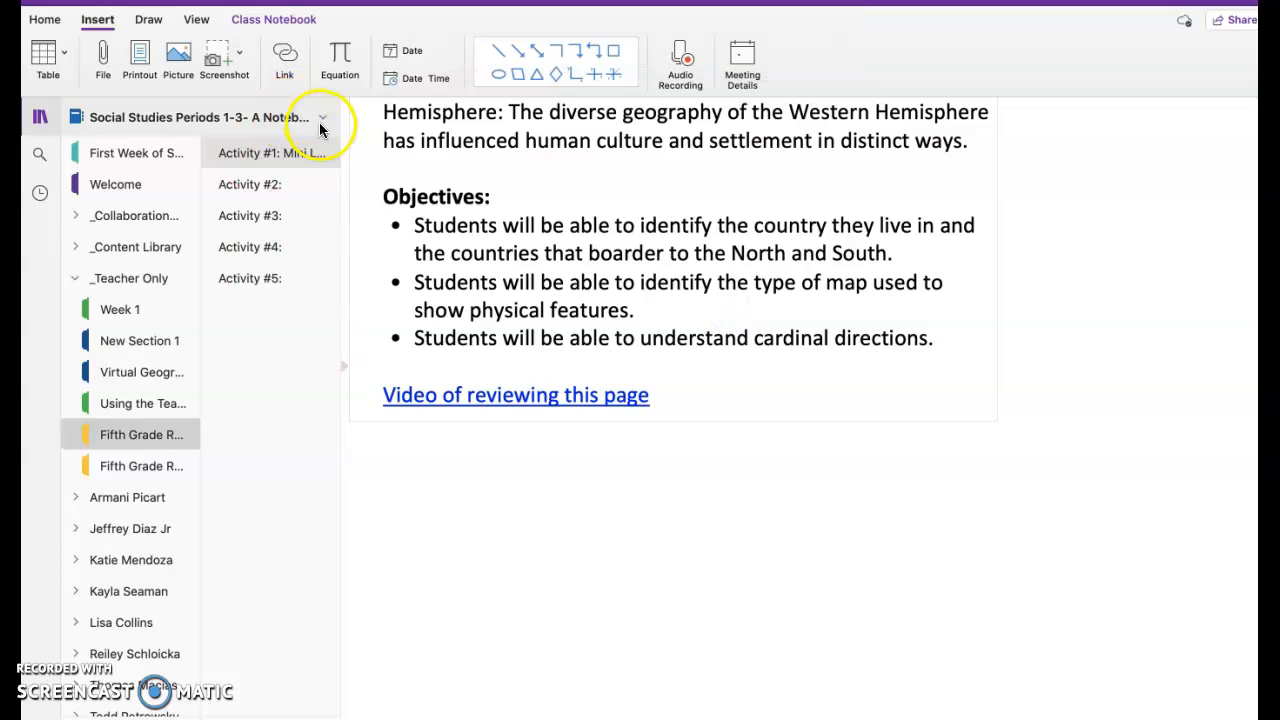
Check the recent and open notebook lists, then return to the Social Studies Periods 1-3- A Notebook.
left_click(323, 119)
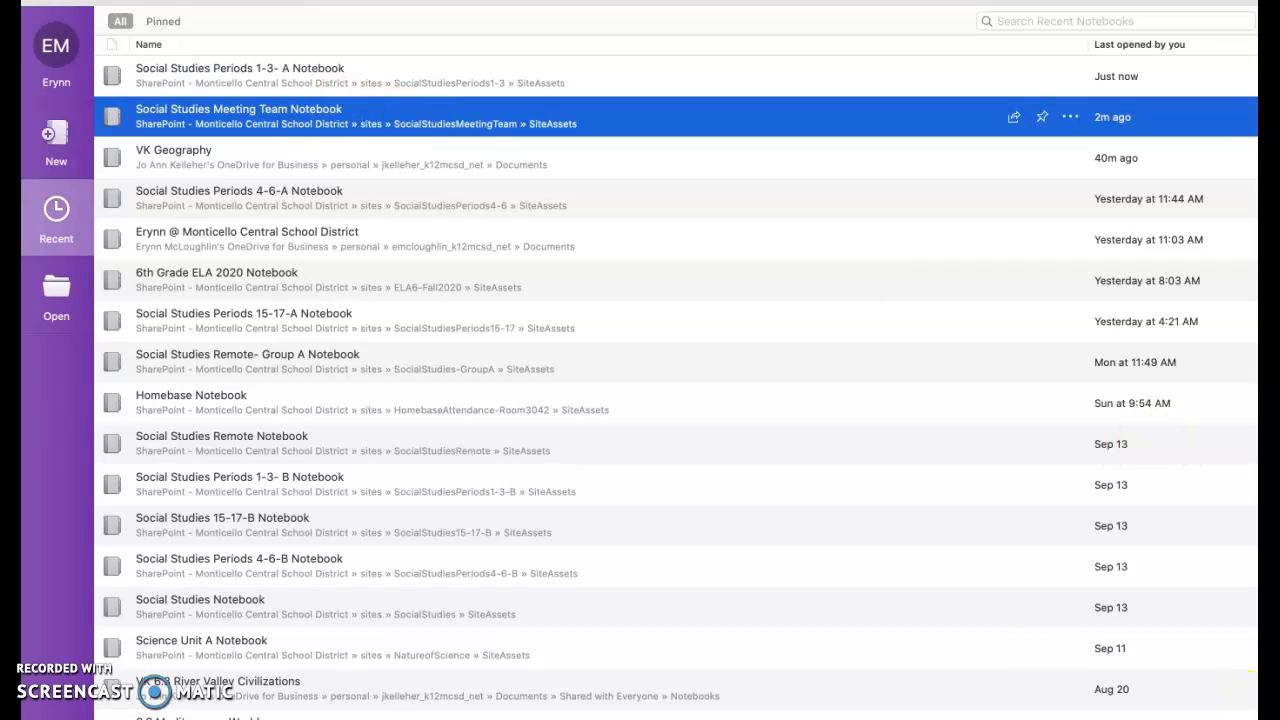
left_click(1242, 712)
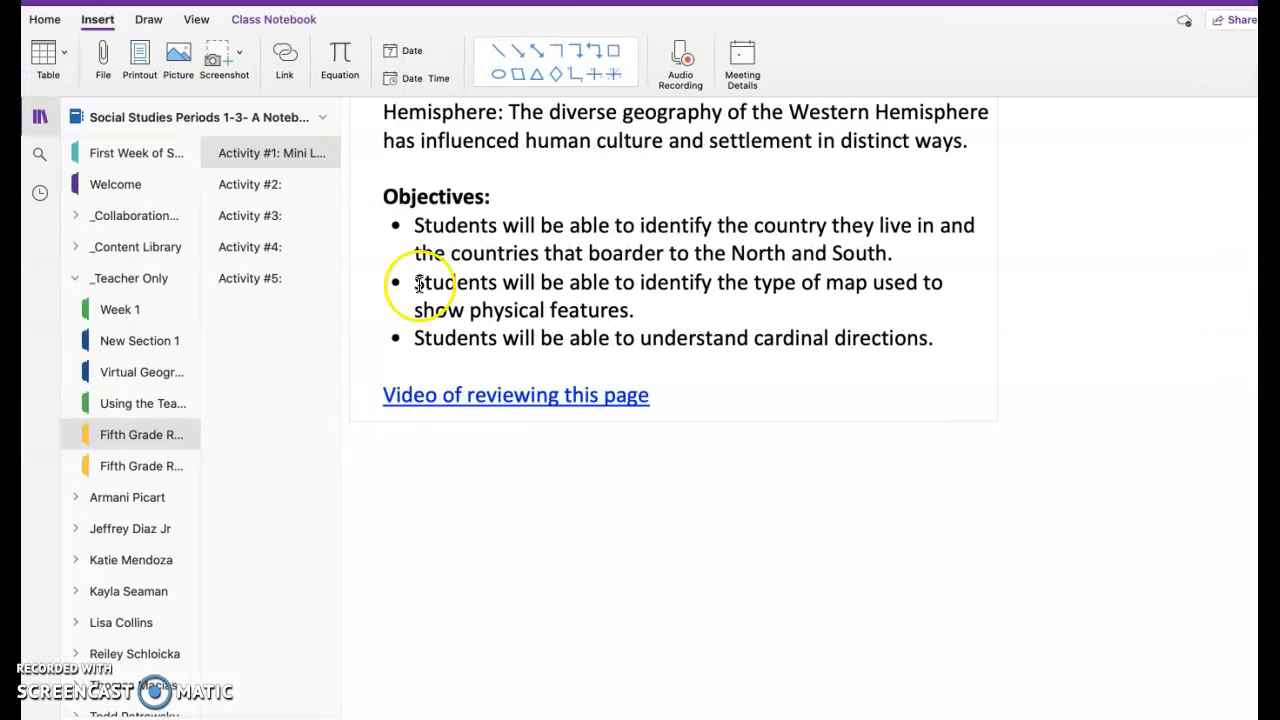
left_click(323, 119)
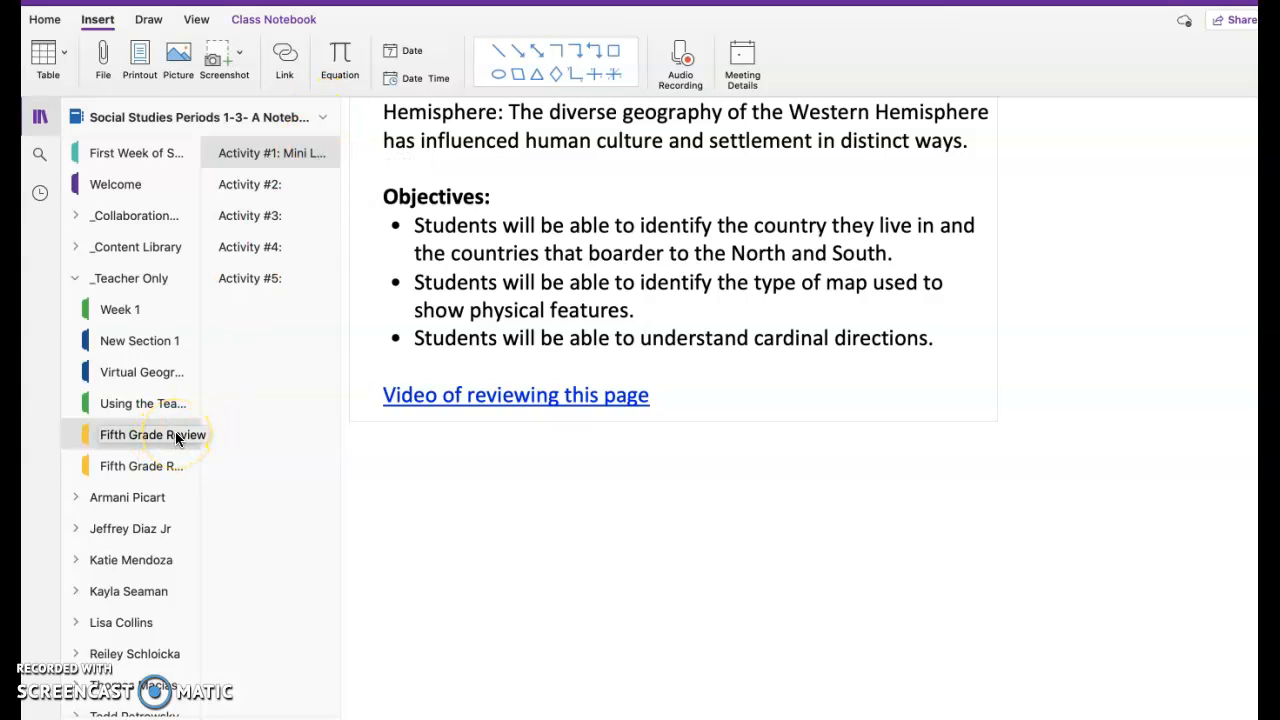
left_click(325, 120)
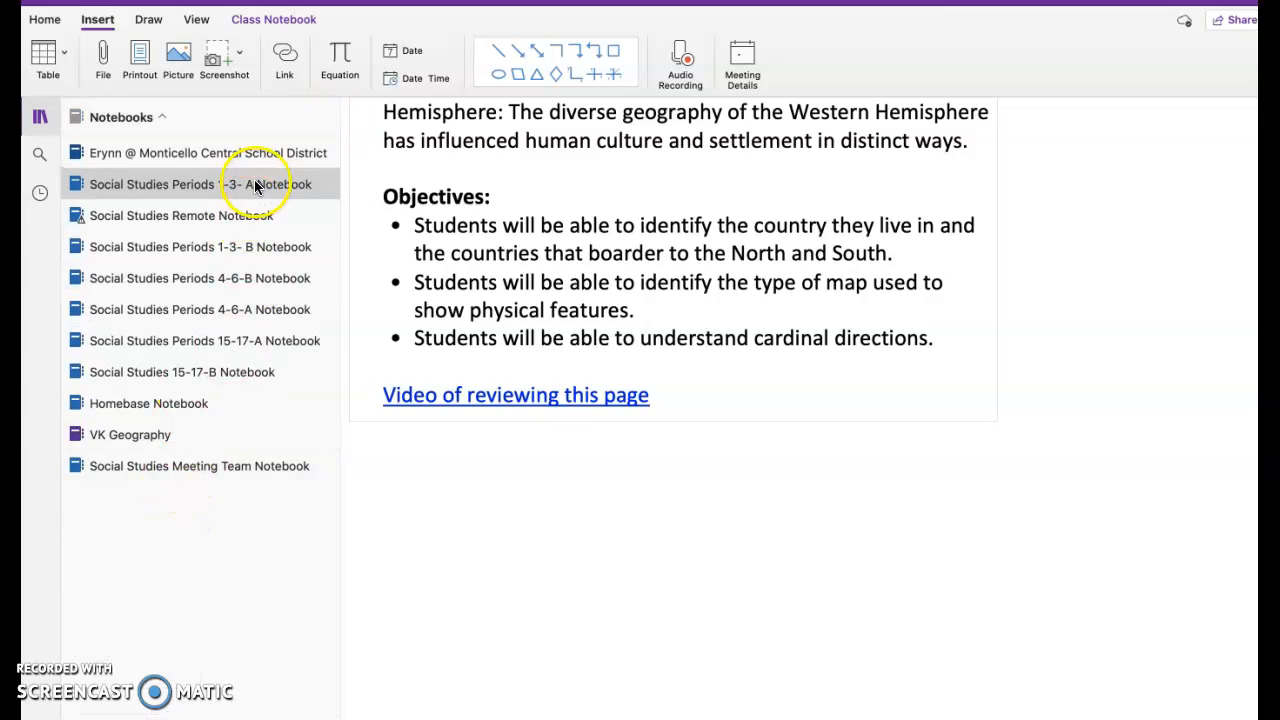
left_click(256, 186)
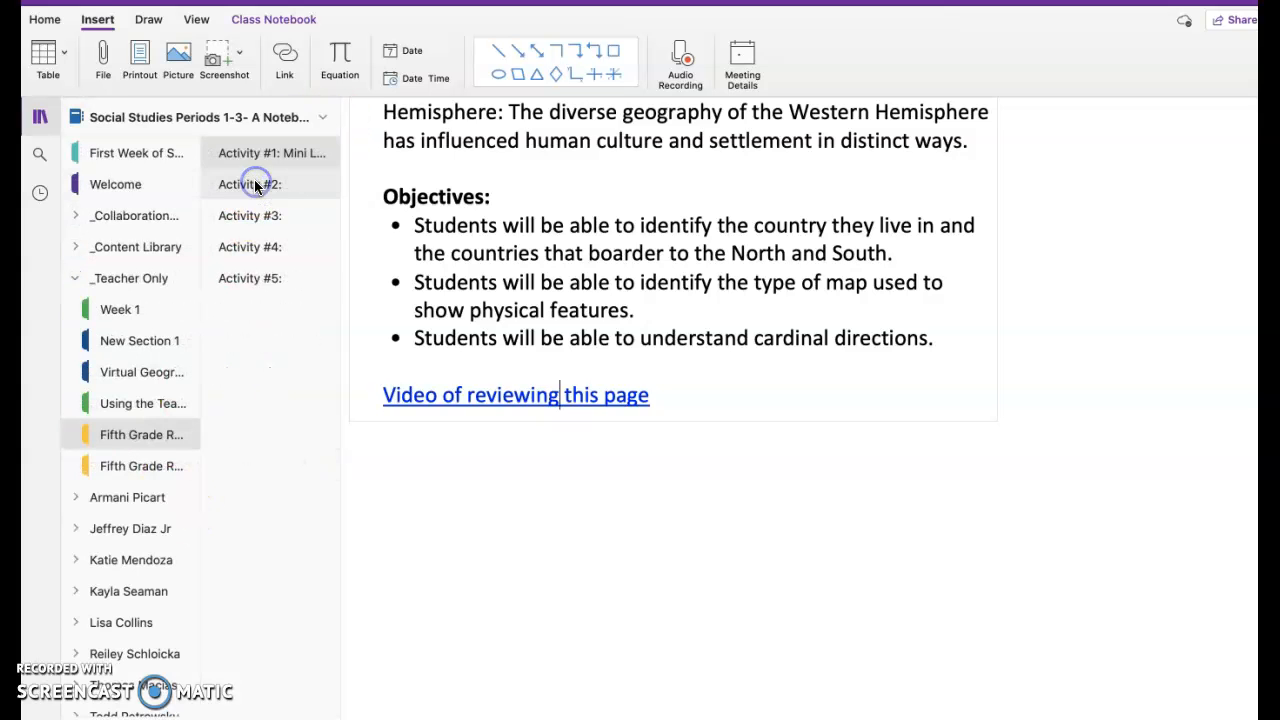
Copy the Fifth Grade Review section to the _Teacher Only group of the Social Studies Meeting Team Notebook.
right_click(170, 436)
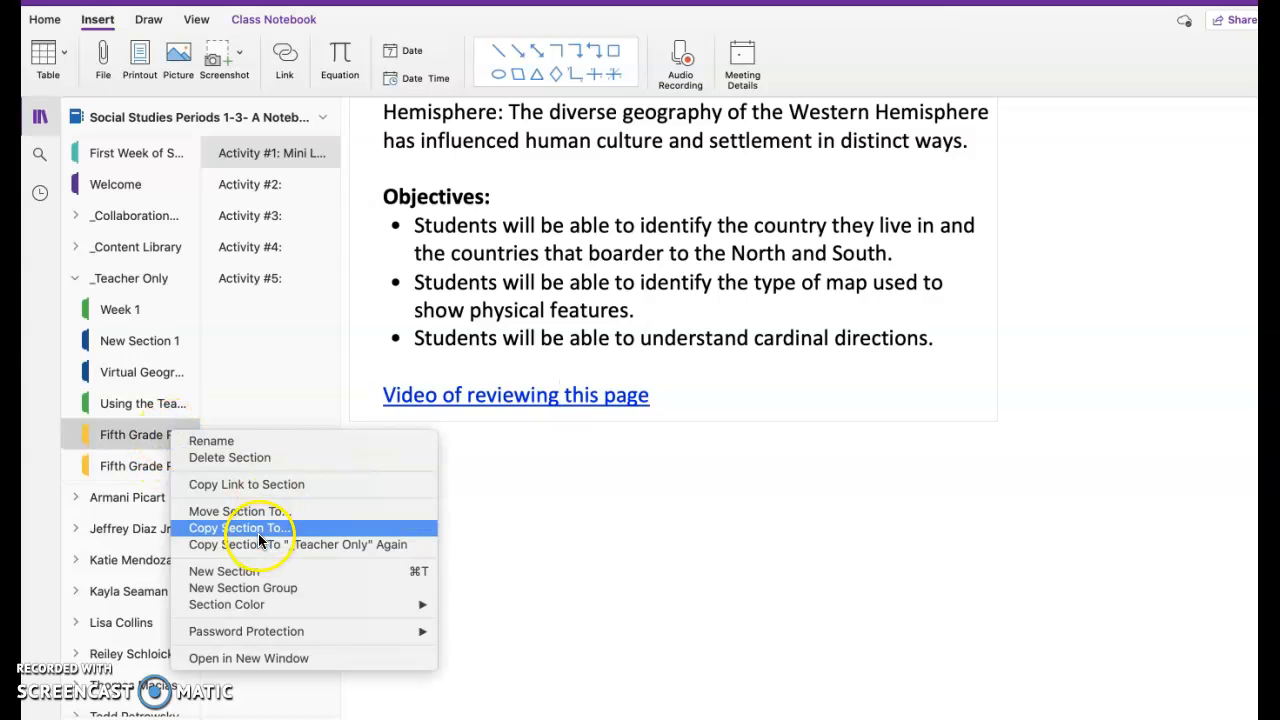
left_click(256, 528)
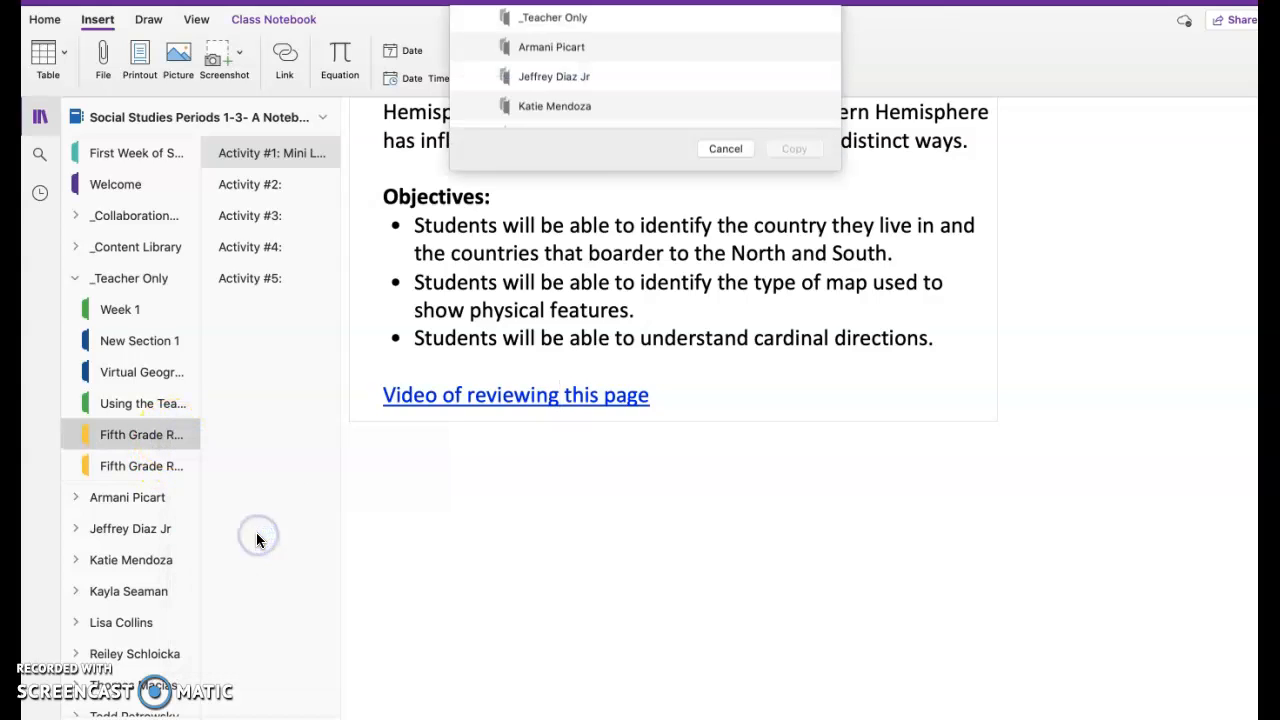
left_click(460, 89)
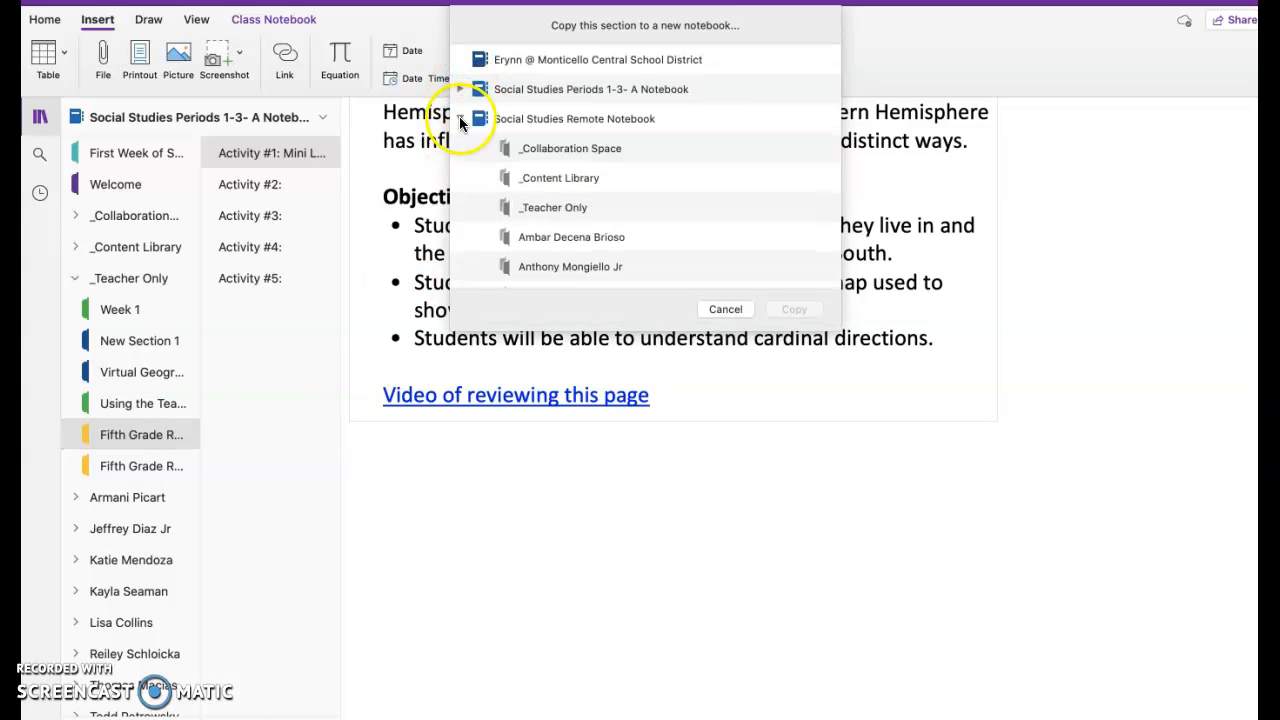
left_click(460, 118)
left_click(460, 148)
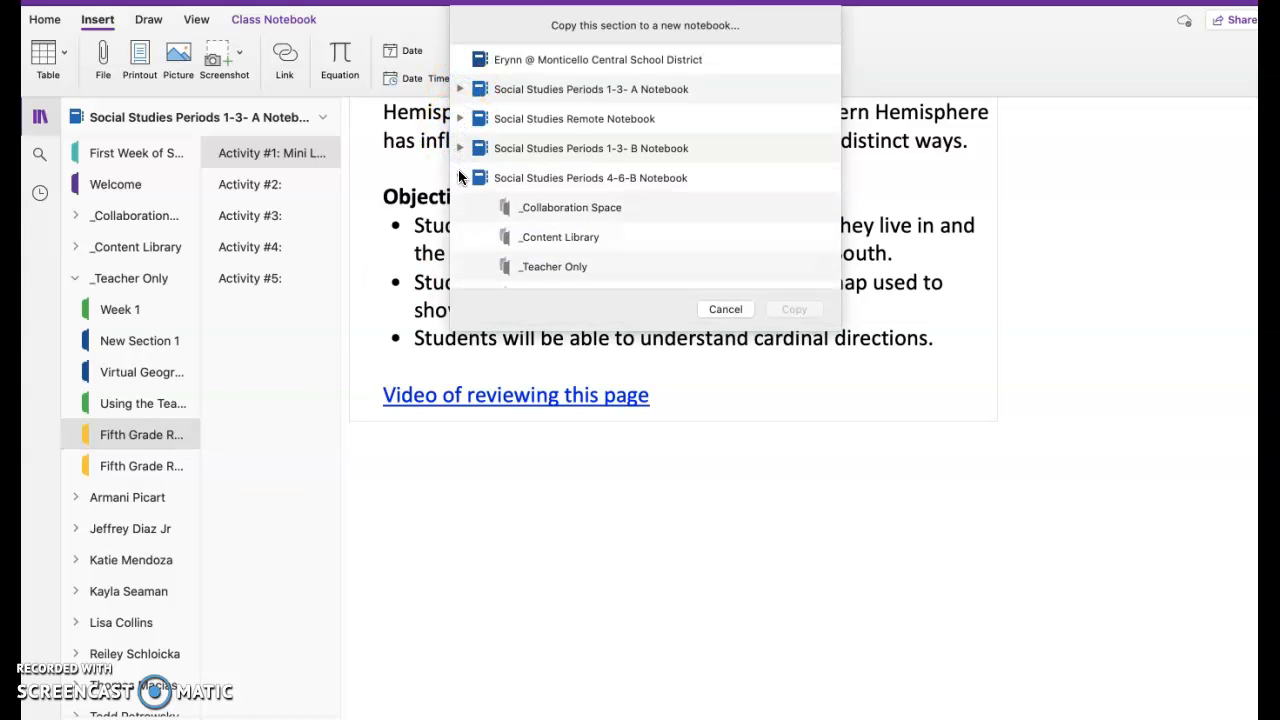
left_click(460, 178)
left_click(460, 207)
left_click(460, 237)
left_click(460, 266)
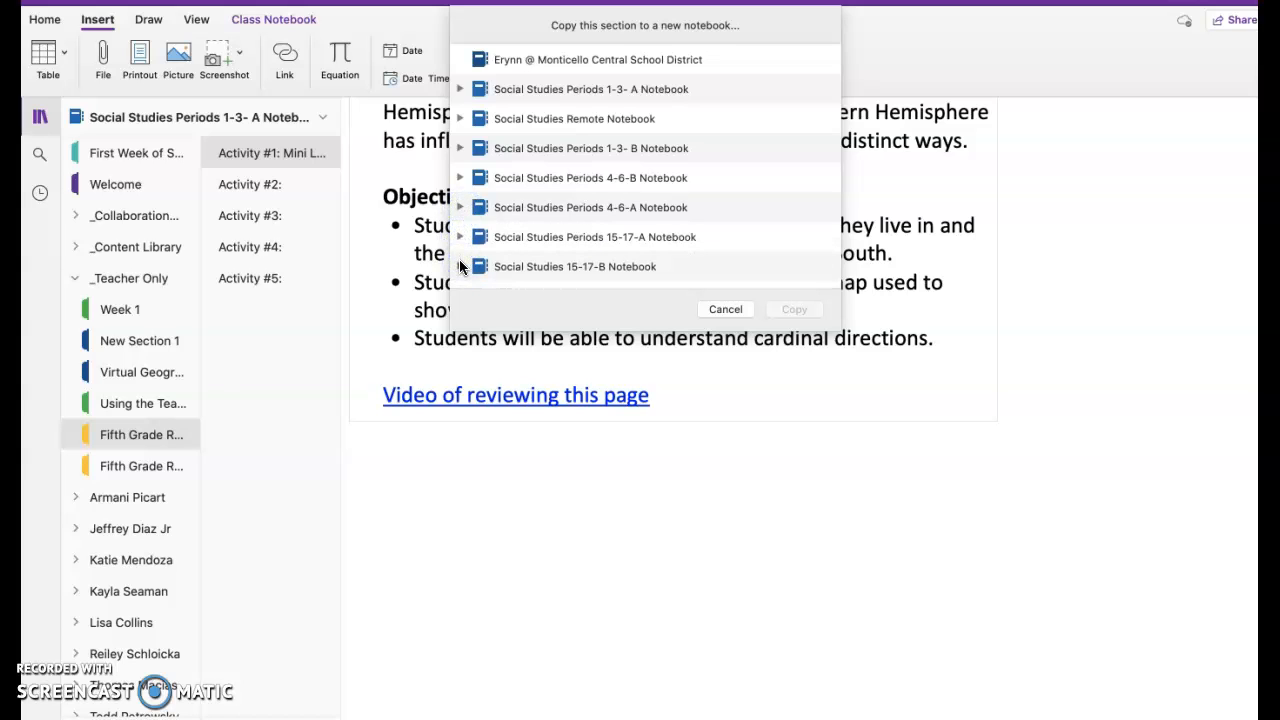
key("Down")
key("Down")
key("Down")
key("Down")
key("Down")
key("Down")
key("Down")
key("Down")
key("Down")
key("Down")
key("Down")
key("Down")
key("Down")
key("Down")
key("Down")
key("Down")
key("Down")
key("Down")
key("Down")
key("Down")
key("Down")
key("Down")
key("Down")
key("Down")
key("Down")
key("Down")
key("Down")
key("Down")
key("Down")
key("Down")
key("Down")
key("Down")
key("Down")
key("Down")
key("Down")
left_click(553, 185)
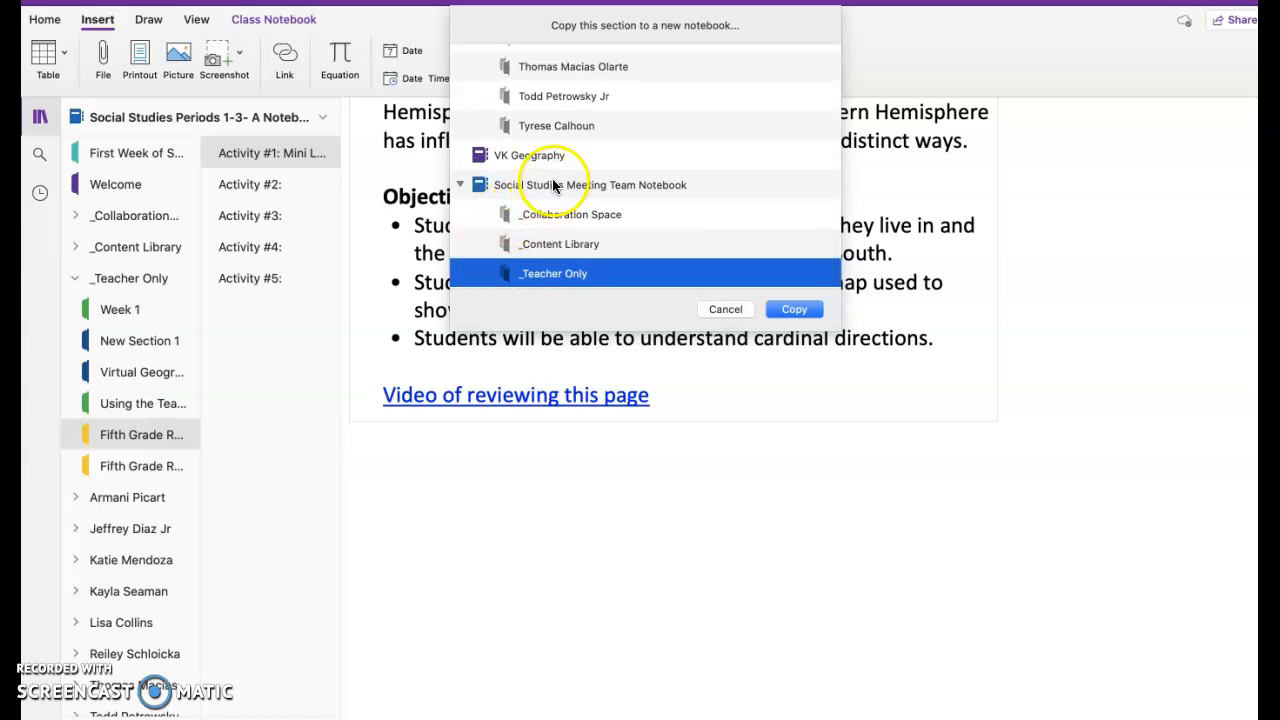
left_click(545, 274)
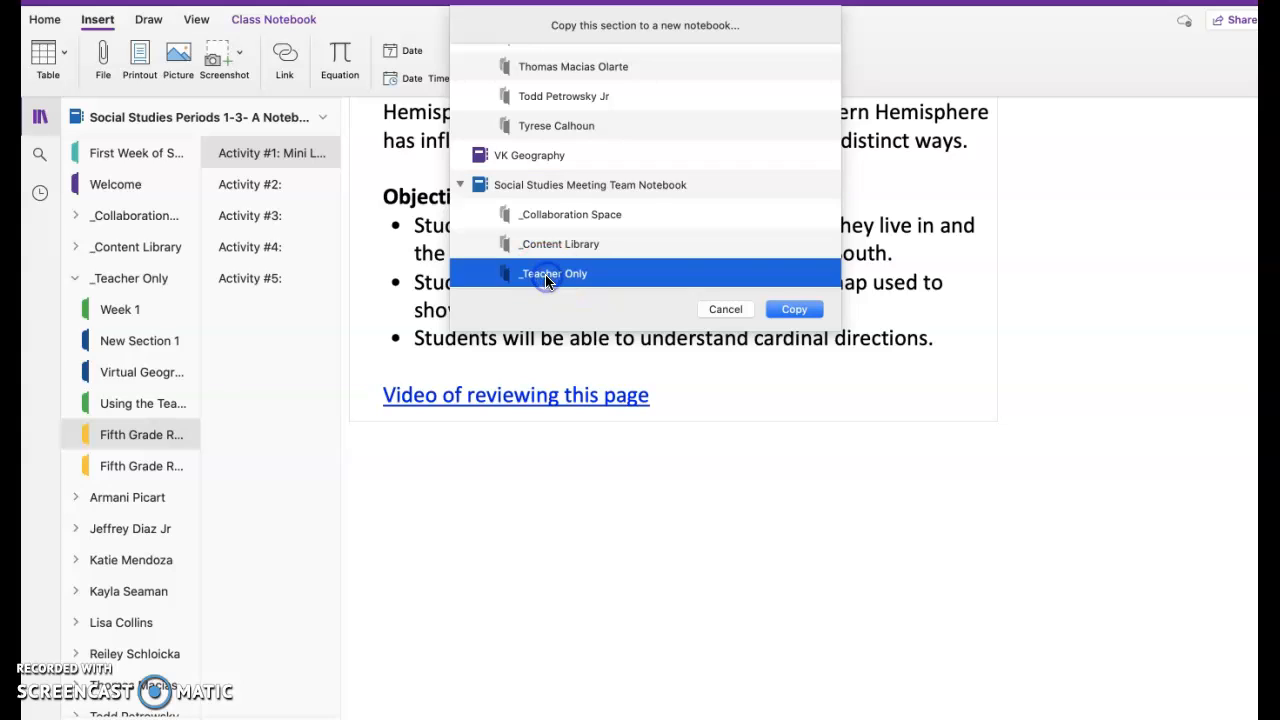
left_click(796, 309)
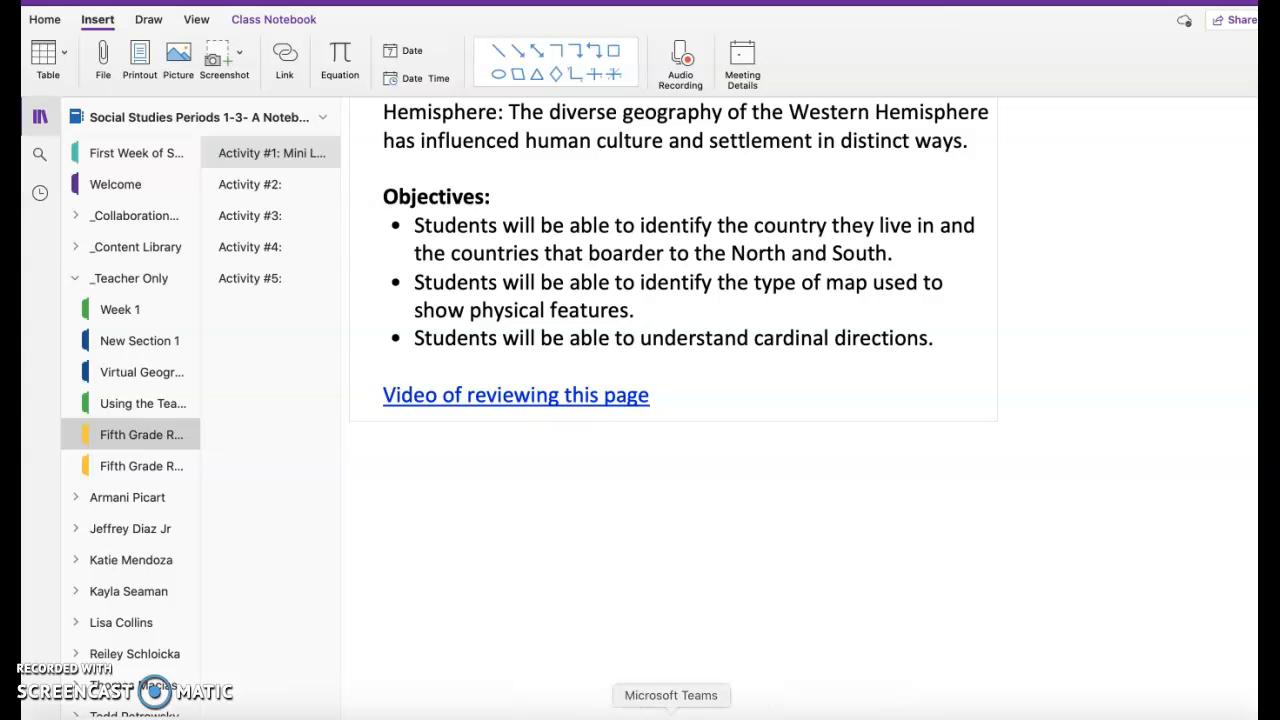
Switch to Microsoft Teams and open the Class Notebook of the Social Studies Master team.
left_click(671, 712)
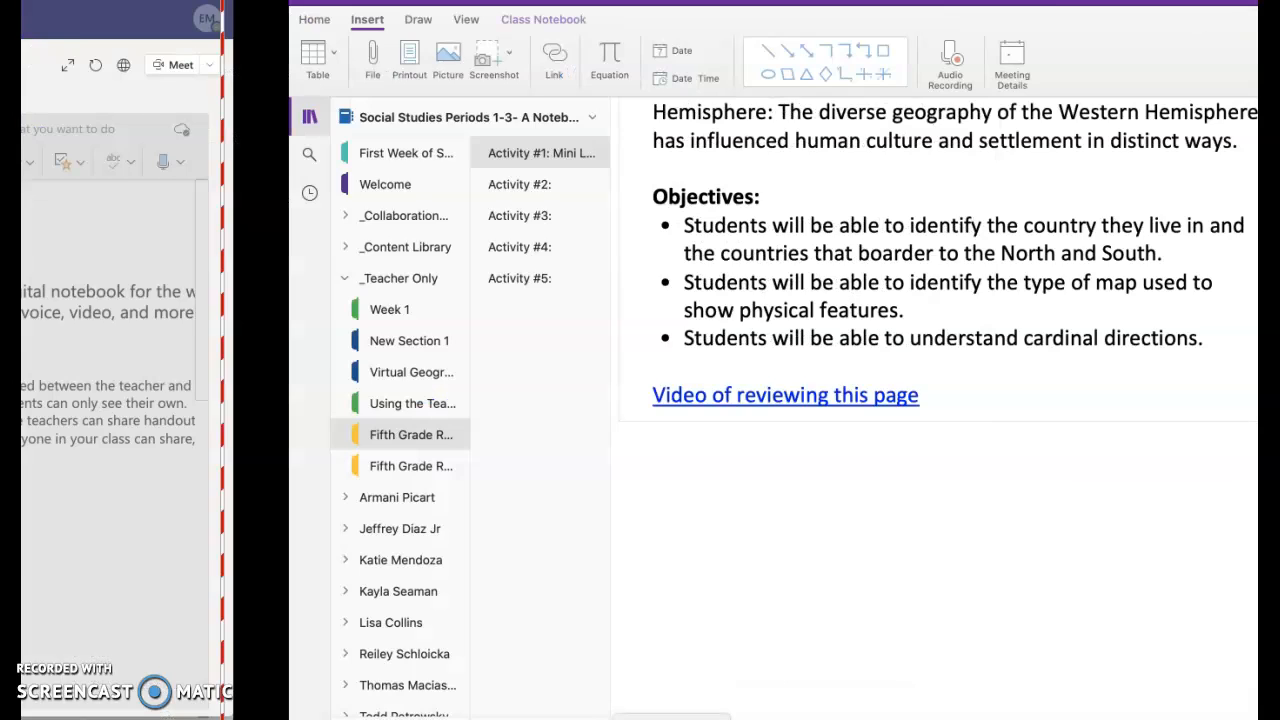
left_click(1003, 318)
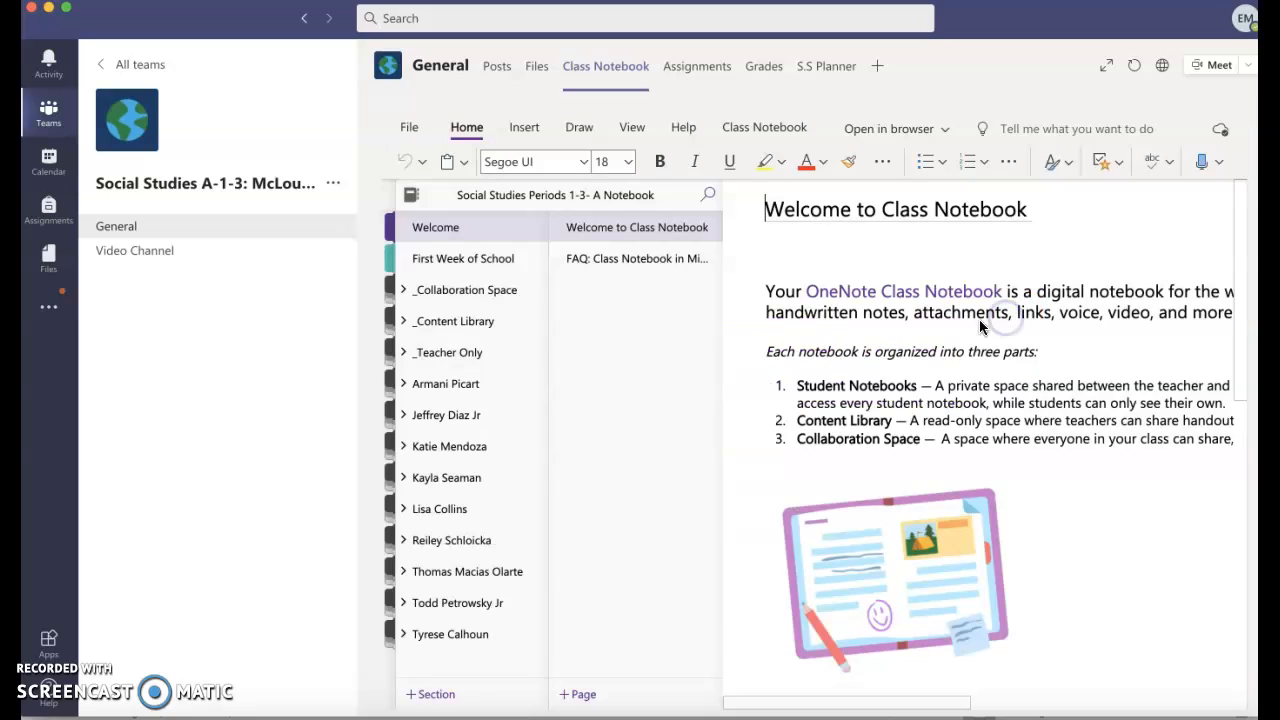
left_click(152, 82)
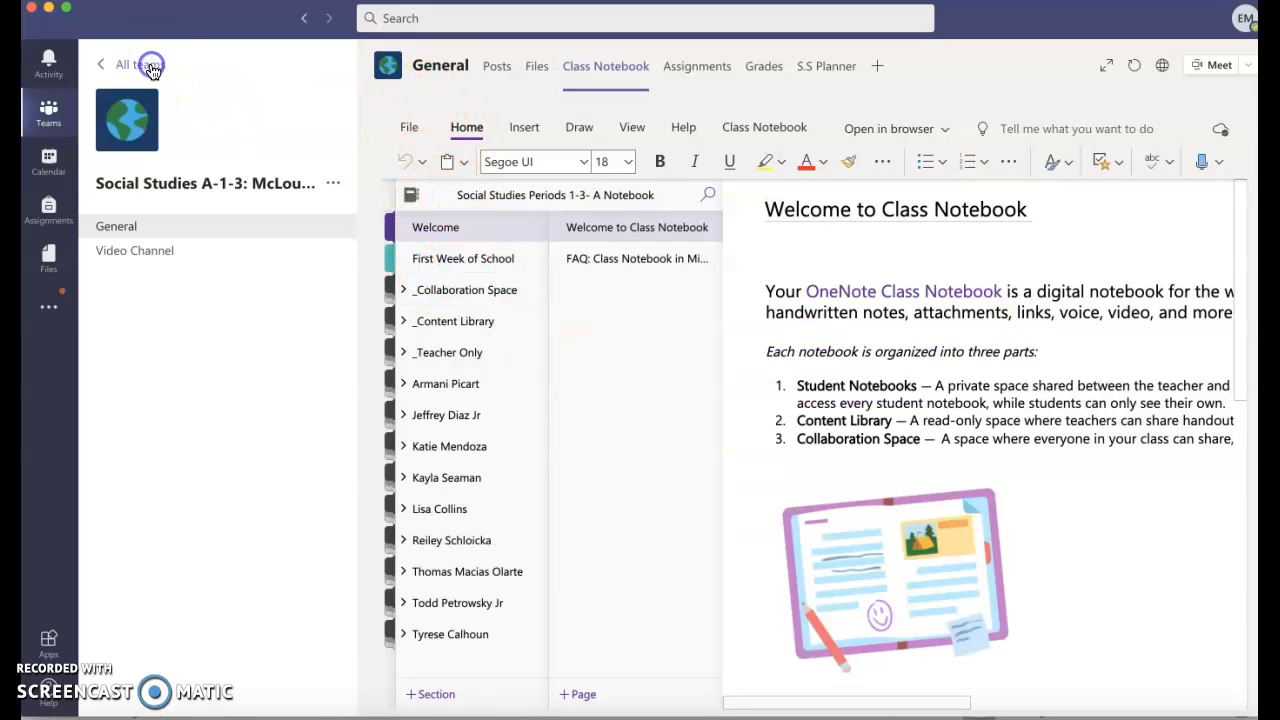
left_click(1168, 473)
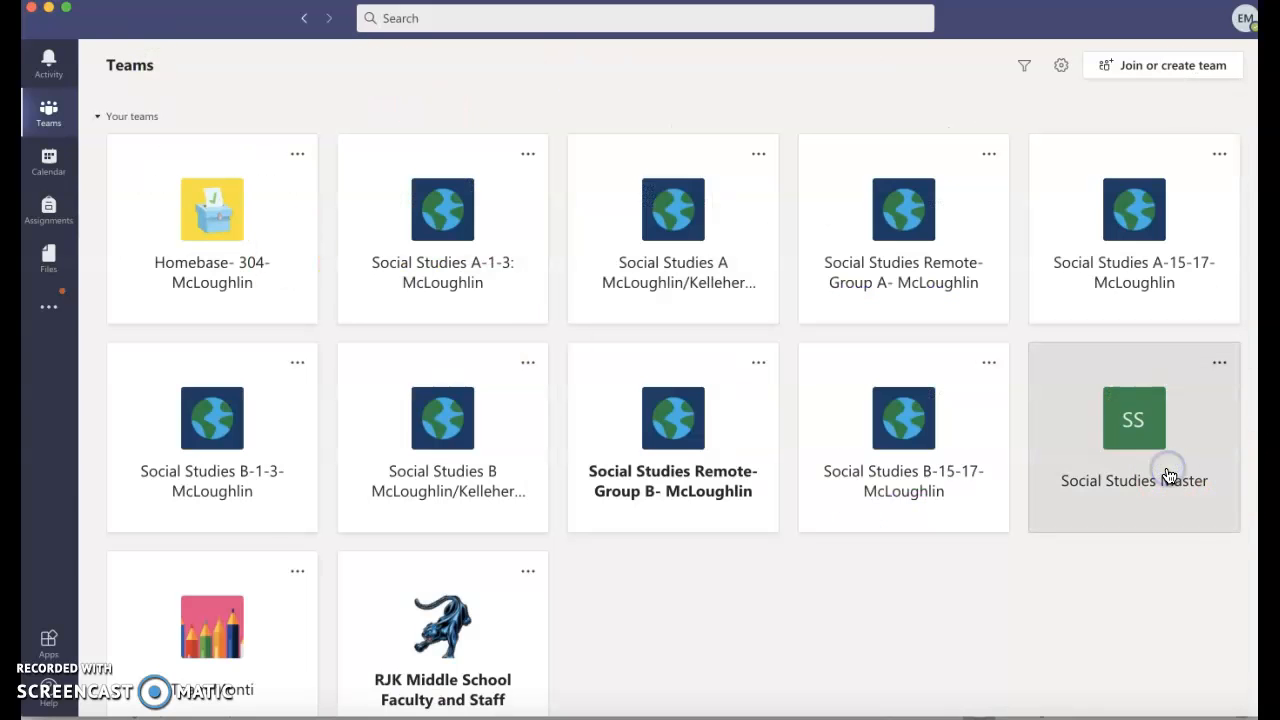
left_click(622, 76)
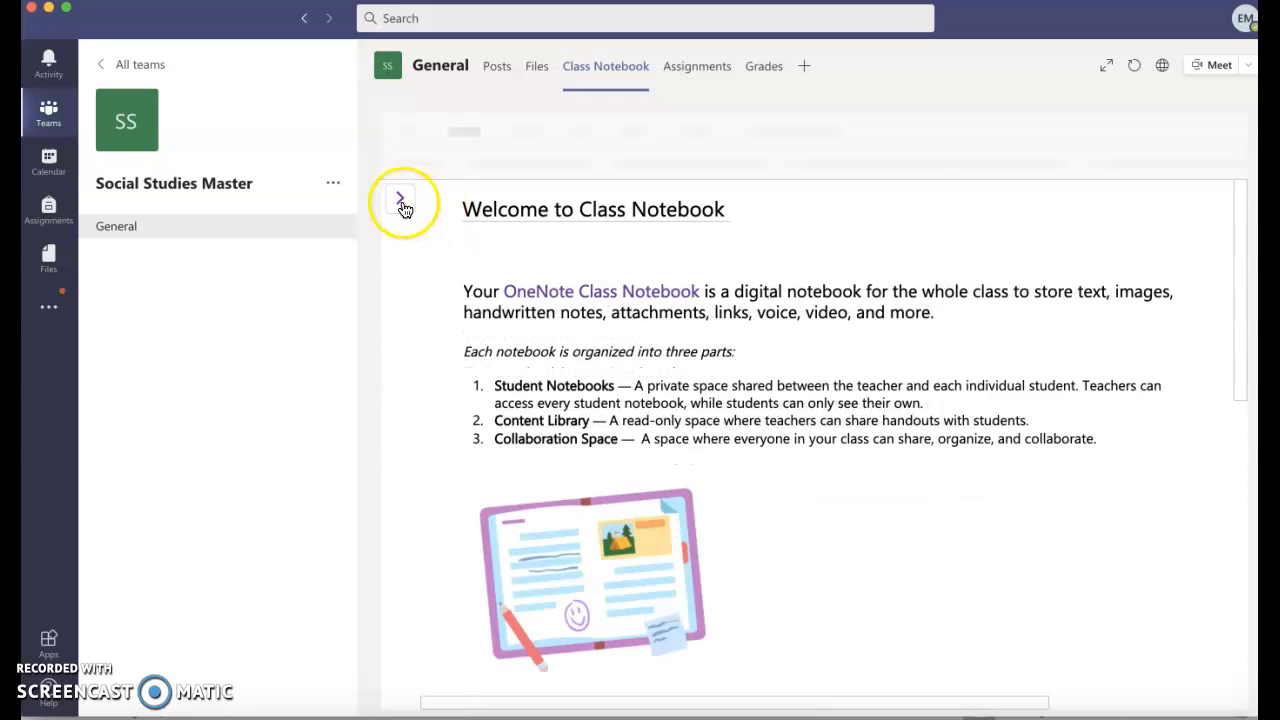
Show the notebook's section list and check the Fifth Grade Review section under _Teacher Only.
left_click(402, 196)
left_click(456, 323)
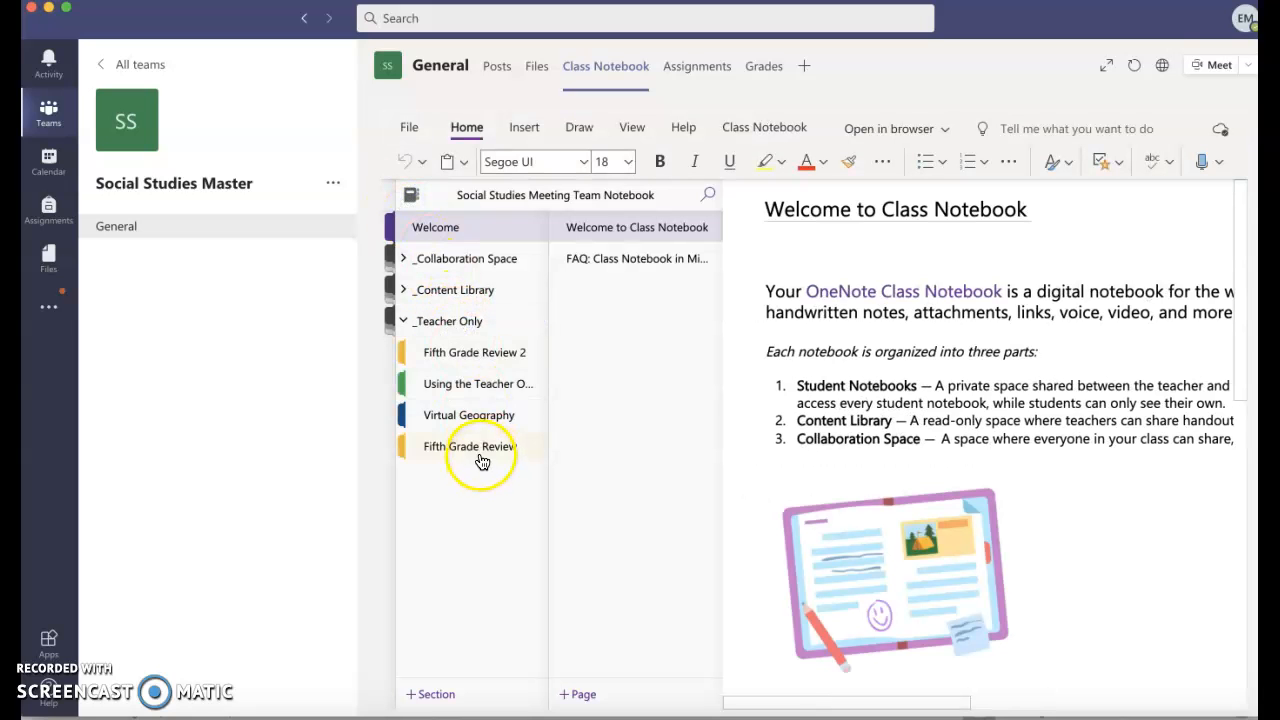
left_click(470, 447)
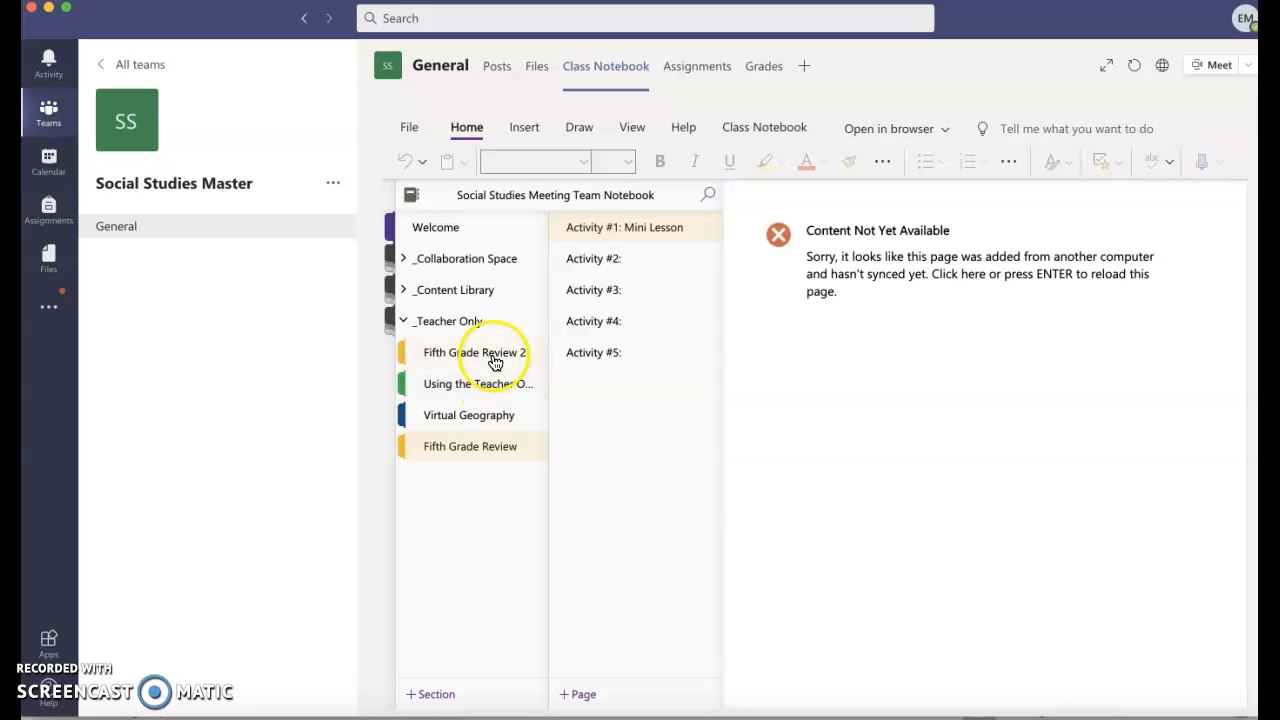
Open the Social Studies Meeting Team Notebook in the OneNote desktop app, switch to it and select the Fifth Grade Review section.
left_click(412, 127)
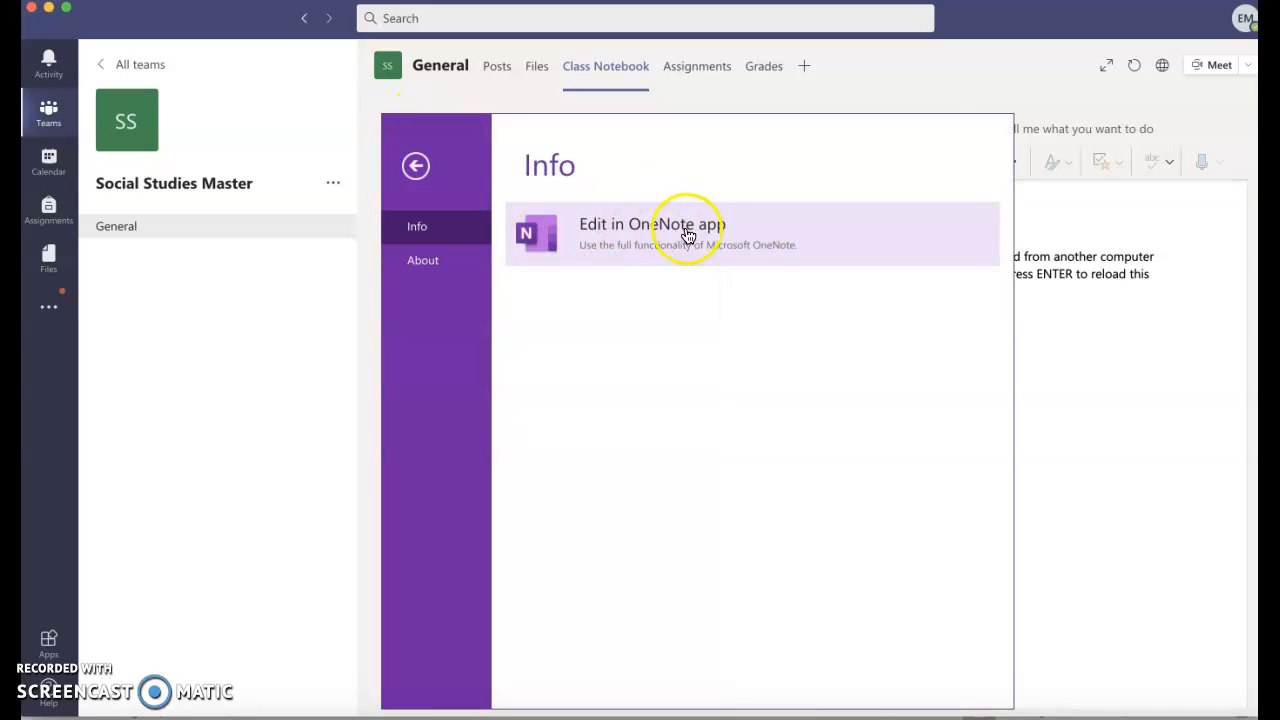
left_click(688, 236)
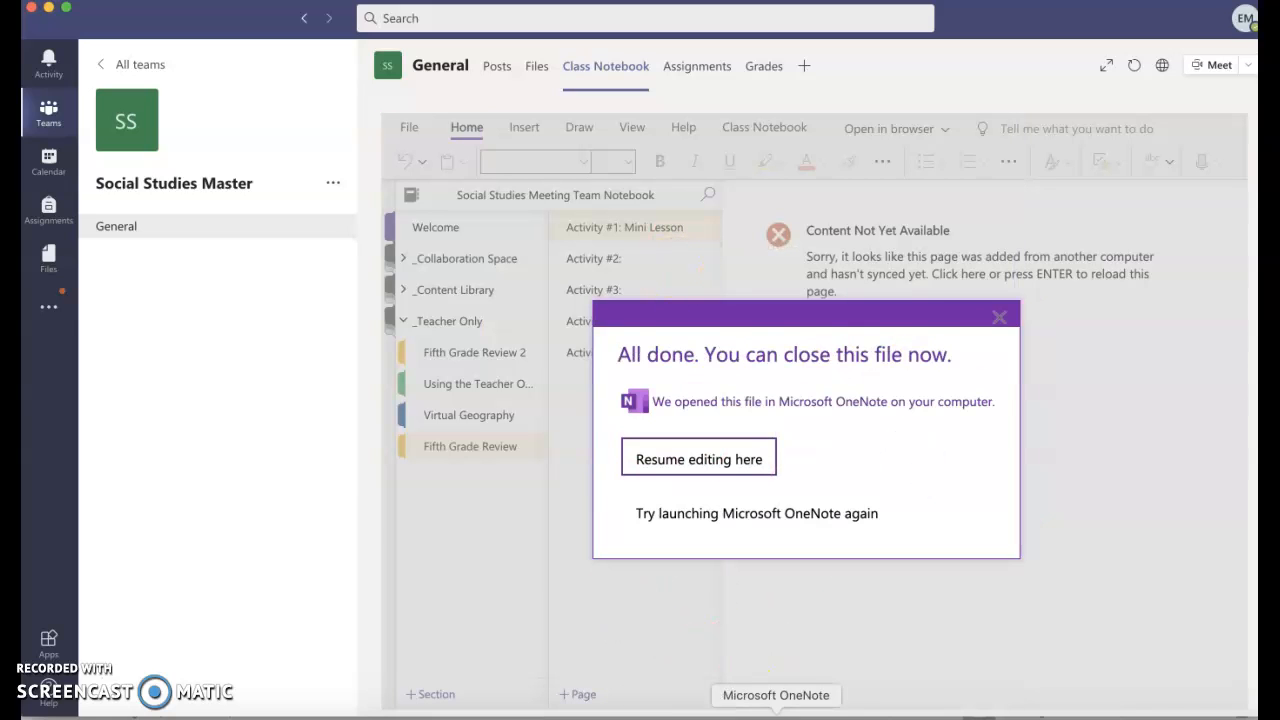
left_click(777, 717)
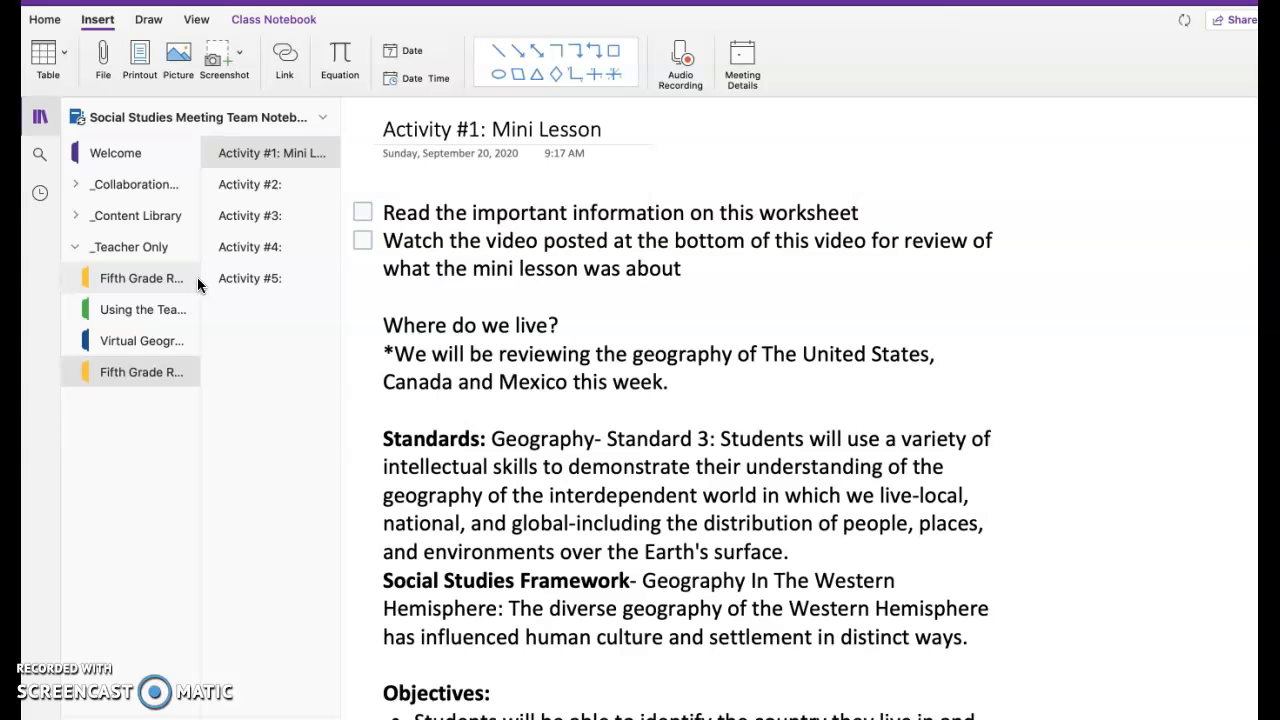
left_click(165, 372)
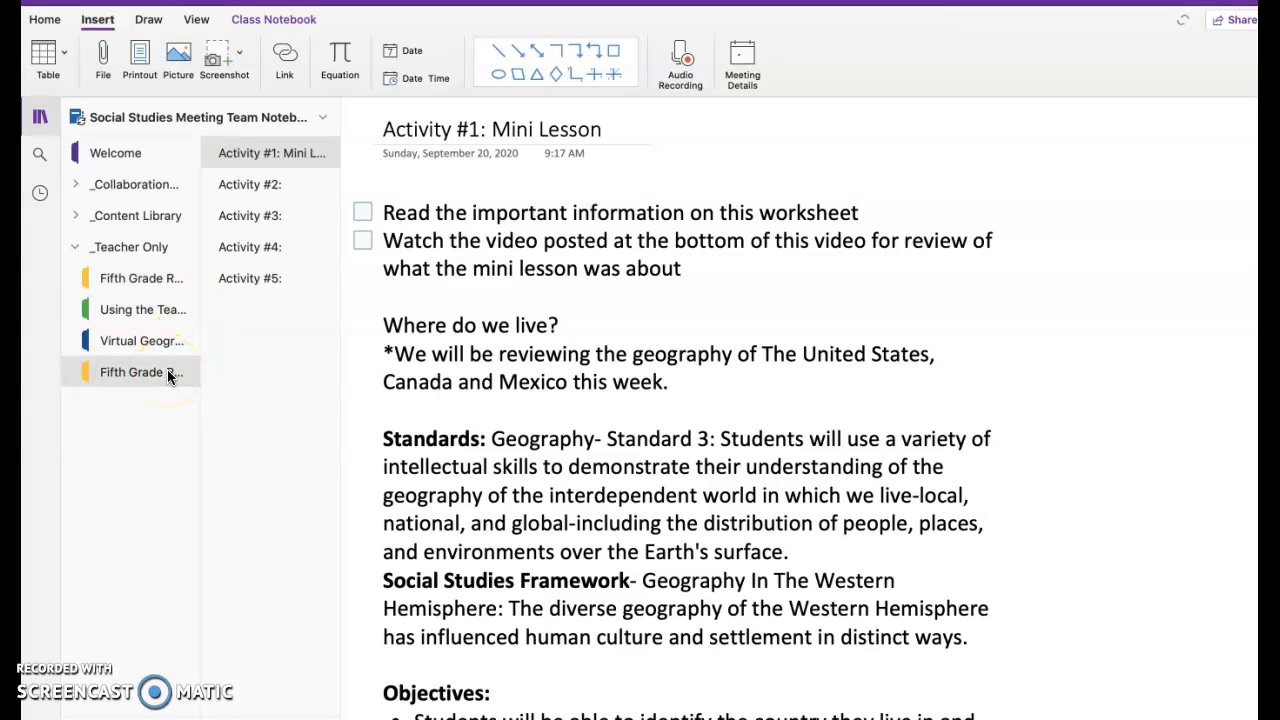
right_click(167, 369)
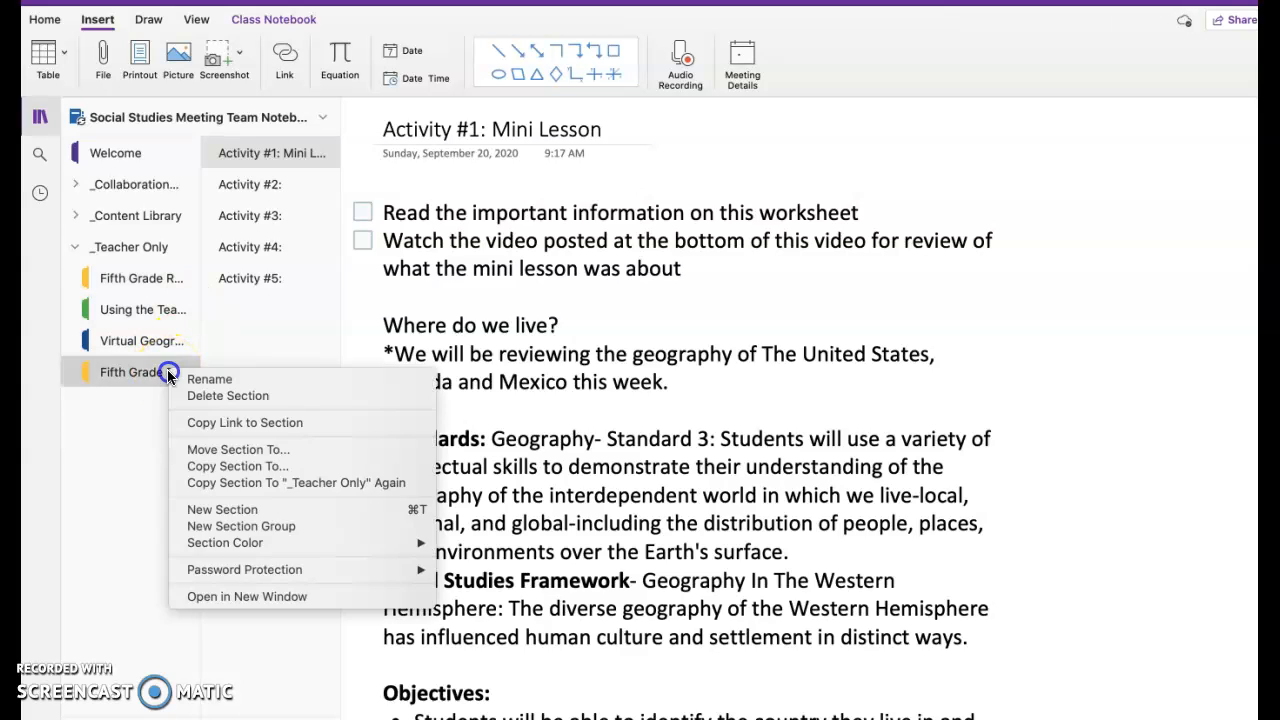
left_click(245, 466)
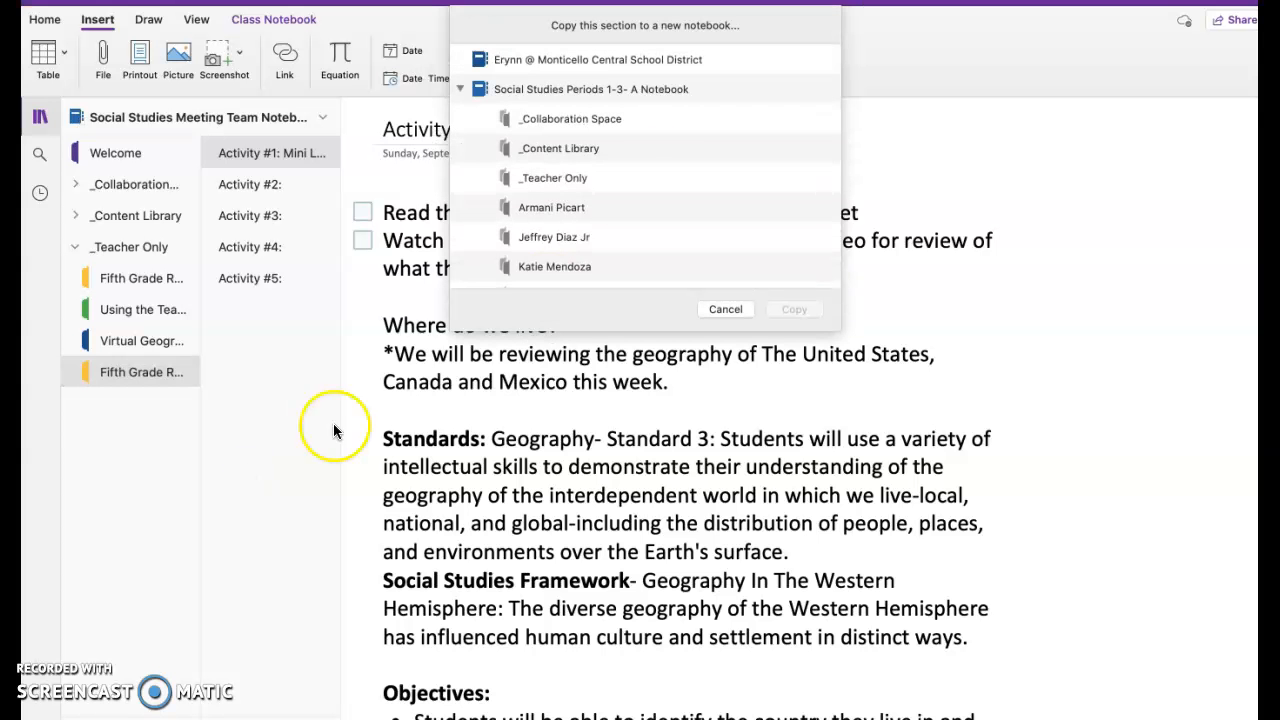
left_click(477, 89)
left_click(461, 118)
left_click(461, 149)
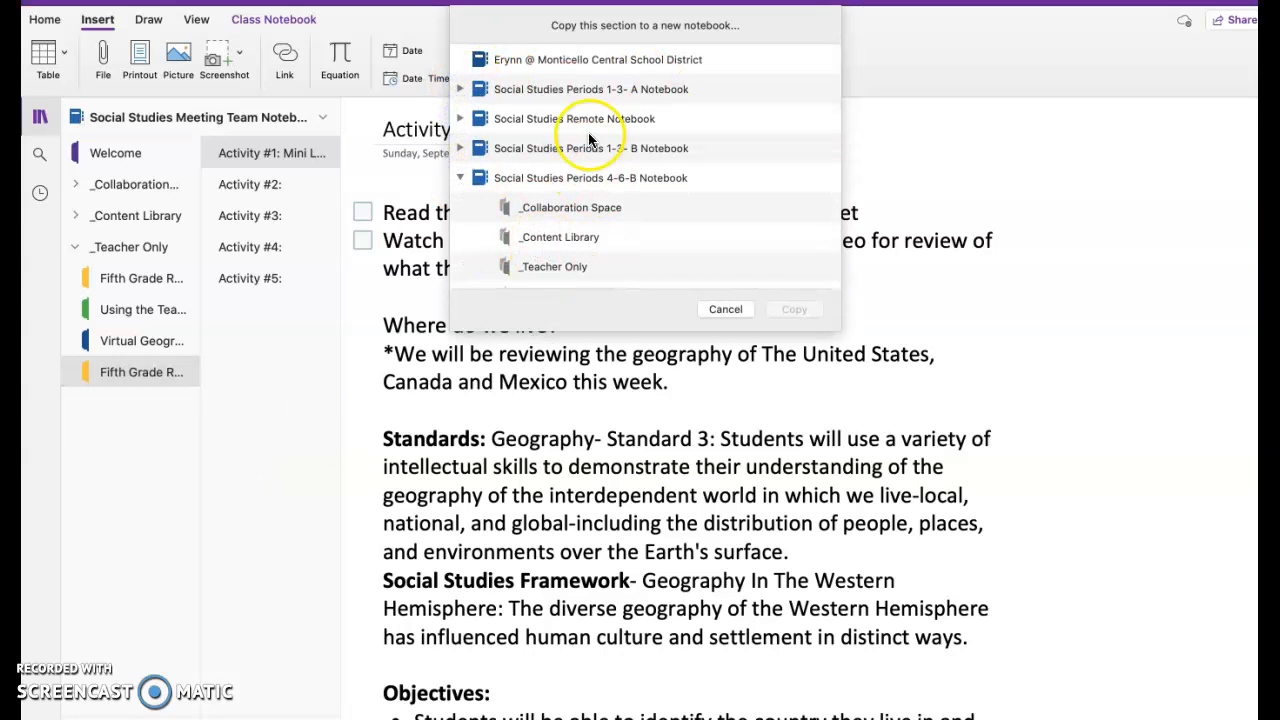
left_click(733, 311)
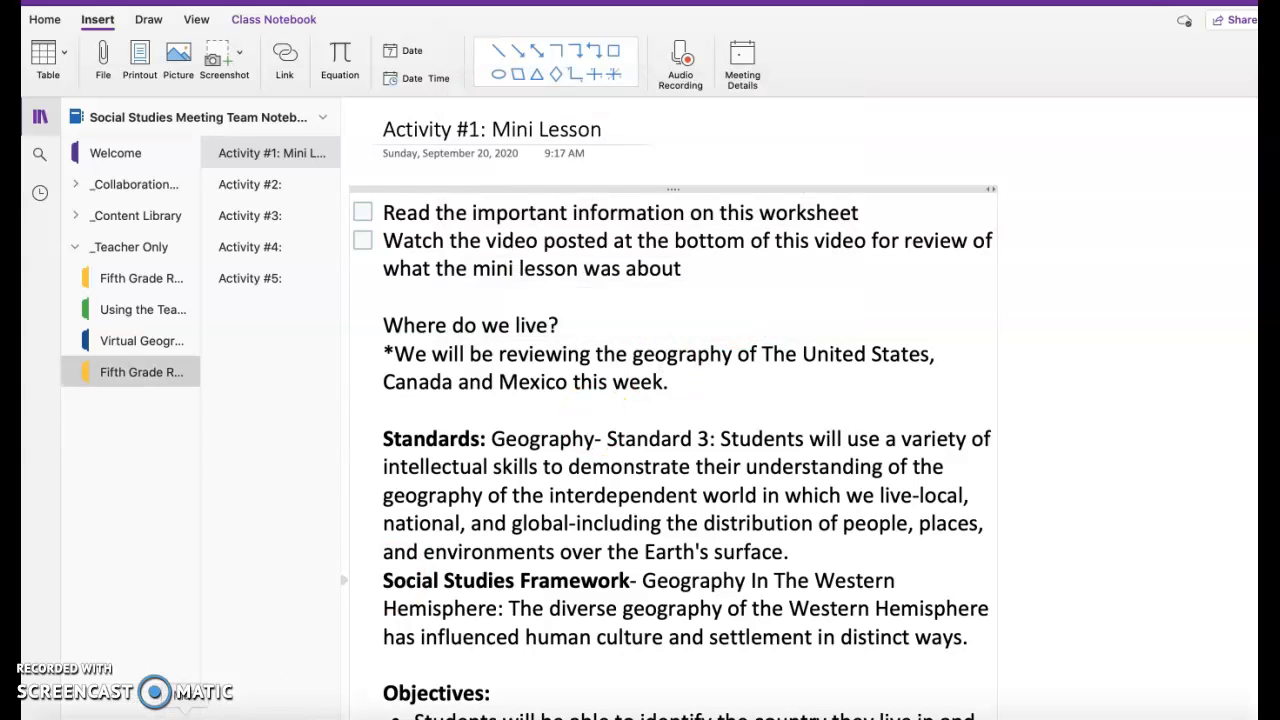
Switch back to Microsoft Teams with the Social Studies Master team's Class Notebook.
left_click(671, 716)
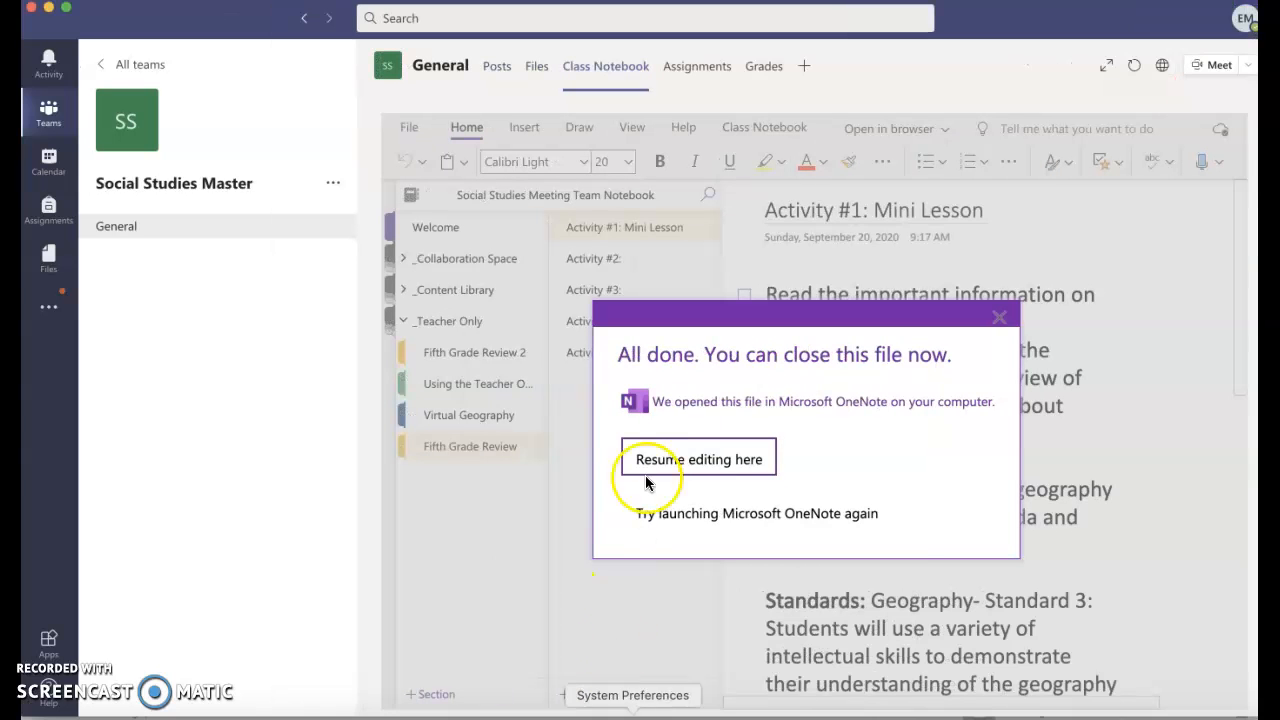